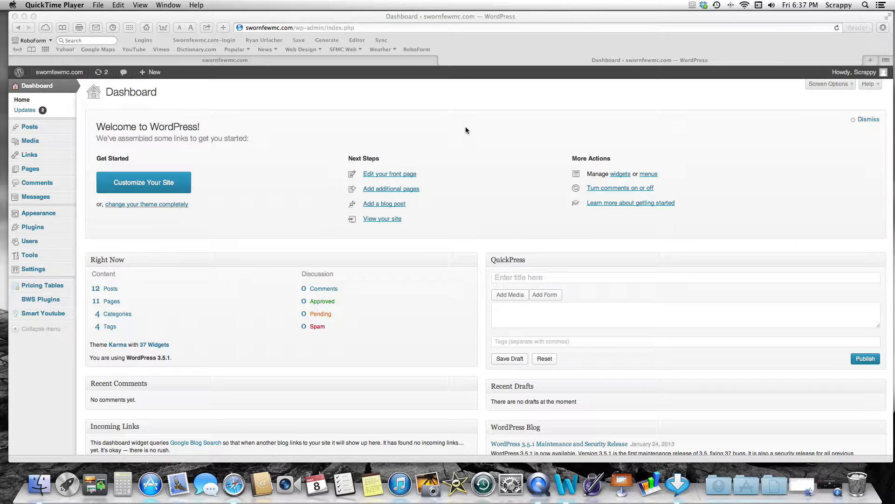
Step: Look over the live swornfewmc.com site, then return to the WordPress Dashboard
{"action": "left_click", "coordinate": [415, 60]}
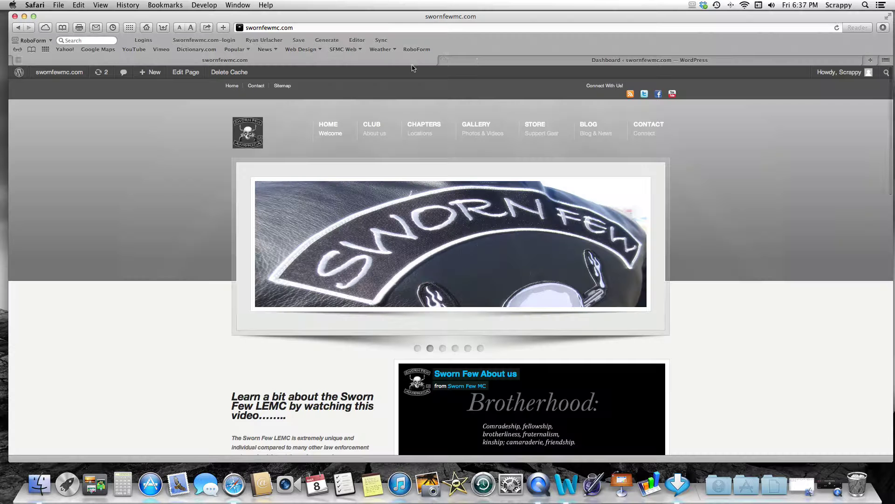
{"action": "left_click", "coordinate": [475, 62]}
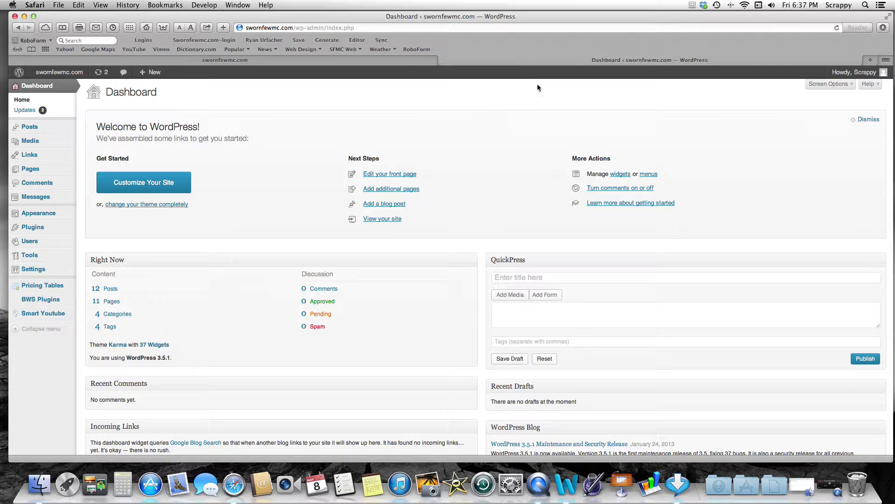
{"action": "left_click", "coordinate": [431, 60]}
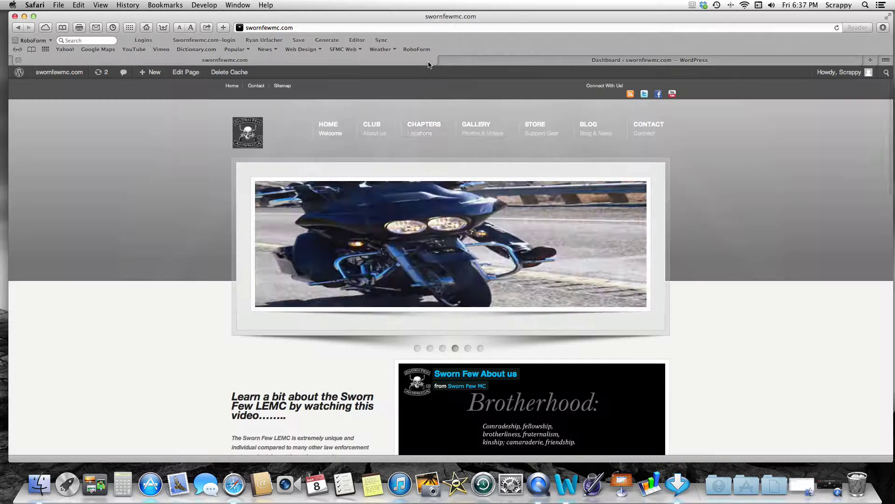
{"action": "mouse_move", "coordinate": [455, 152]}
{"action": "scroll", "coordinate": [455, 152], "scroll_direction": "down", "scroll_amount": 15}
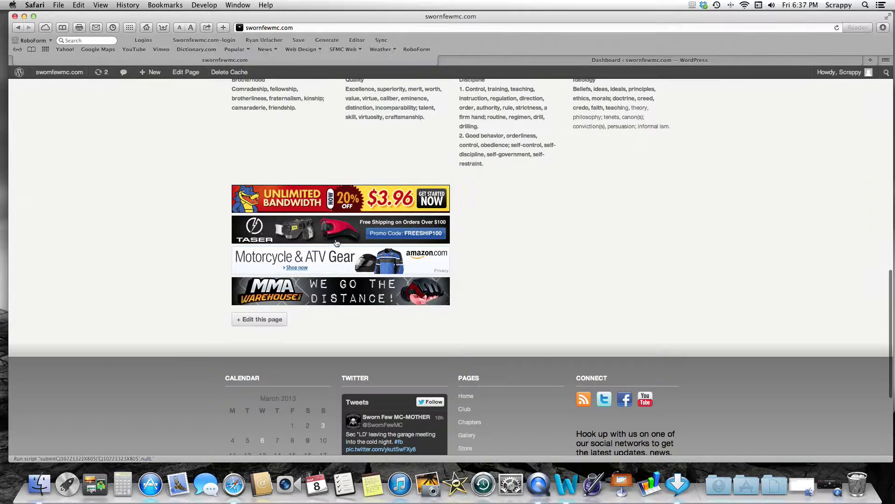
{"action": "scroll", "coordinate": [213, 173], "scroll_direction": "up", "scroll_amount": 15}
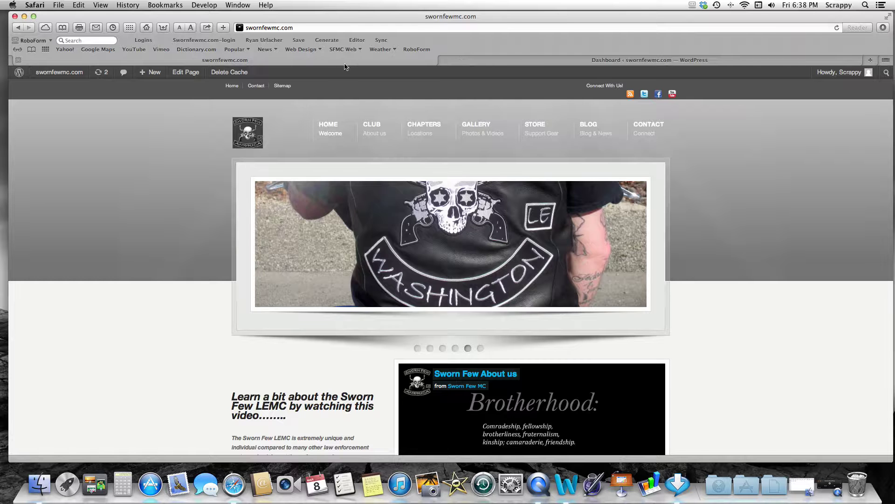
{"action": "left_click", "coordinate": [460, 62]}
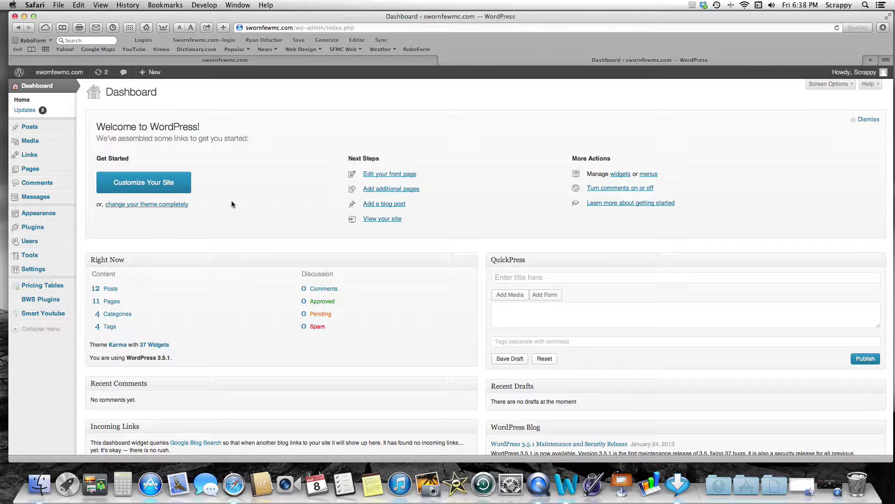
Step: Search Add New plugins for 'wp super' and choose Install Now on WP Super Cache
{"action": "mouse_move", "coordinate": [58, 207]}
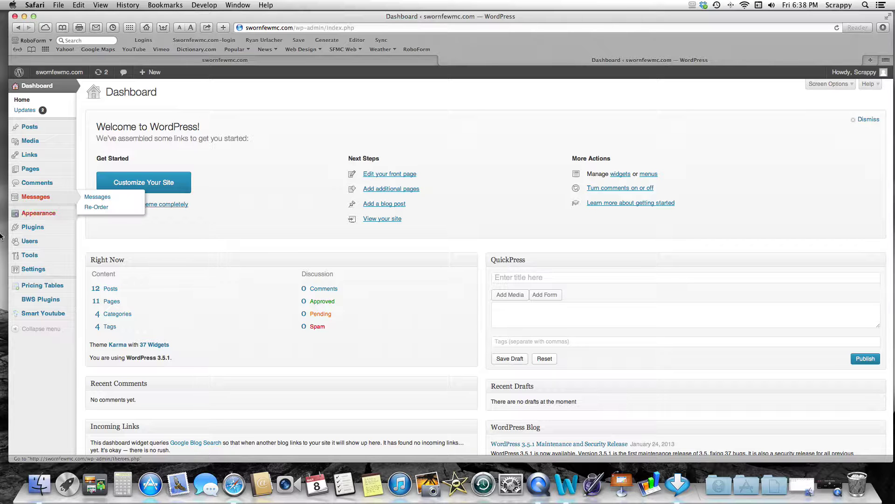
{"action": "left_click", "coordinate": [48, 232]}
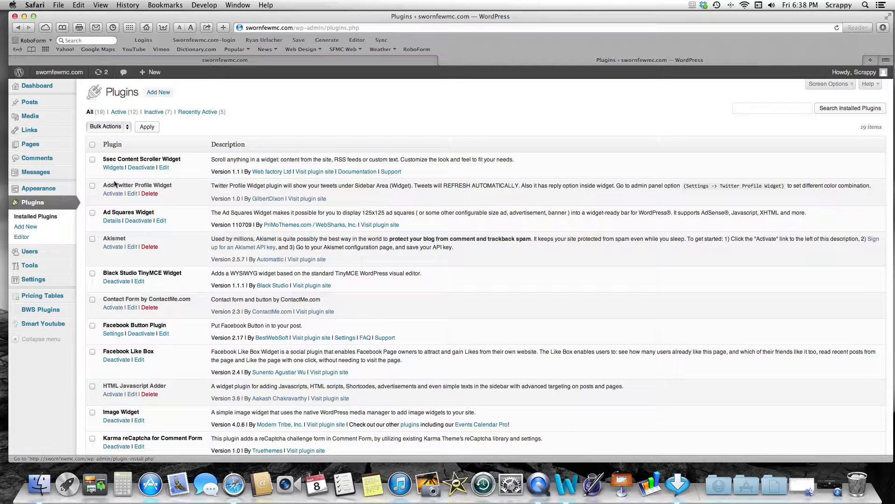
{"action": "left_click", "coordinate": [167, 93]}
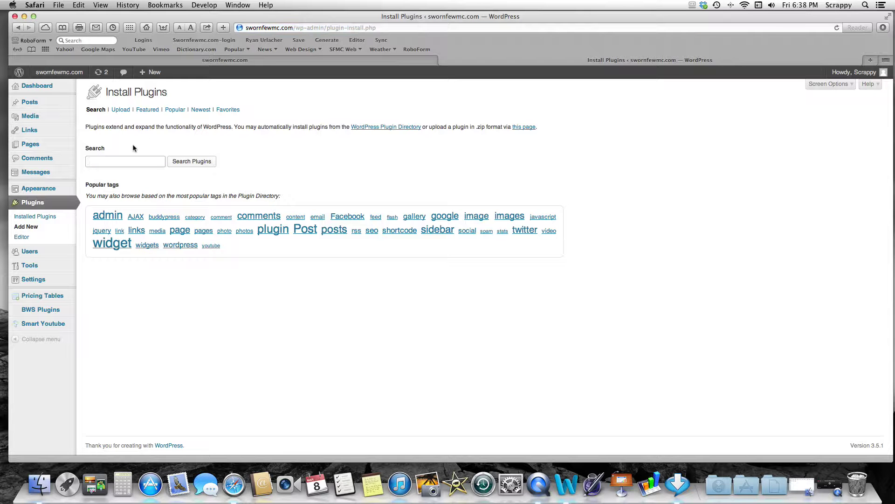
{"action": "type", "text": "wp super"}
{"action": "left_click", "coordinate": [182, 164]}
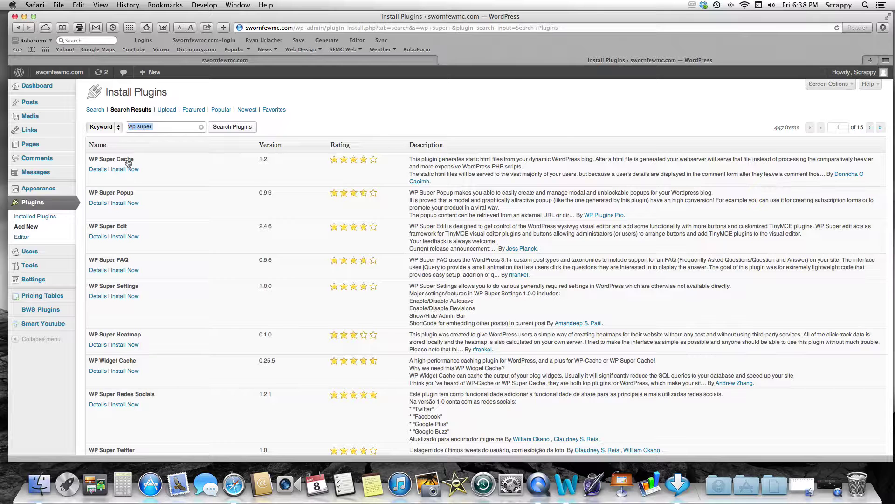
{"action": "left_click", "coordinate": [120, 169]}
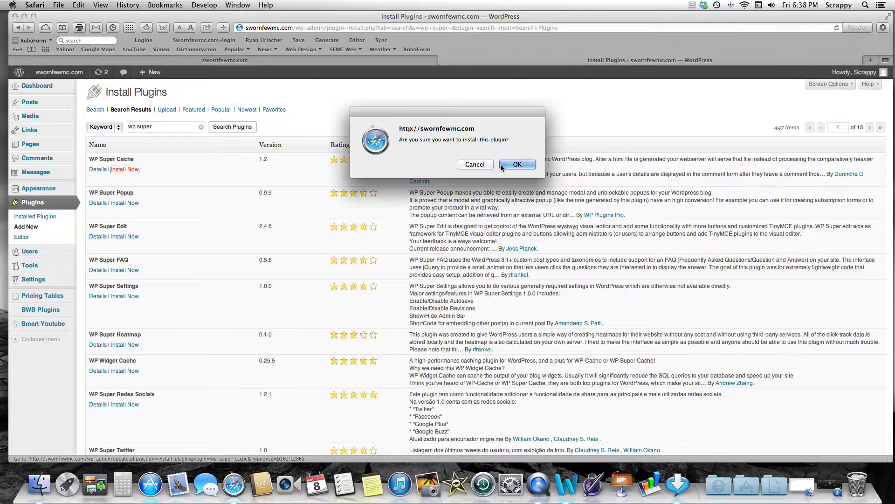
Step: Confirm installing WP Super Cache 1.2, activate it, and go to Settings > WP Super Cache
{"action": "key", "text": "Return"}
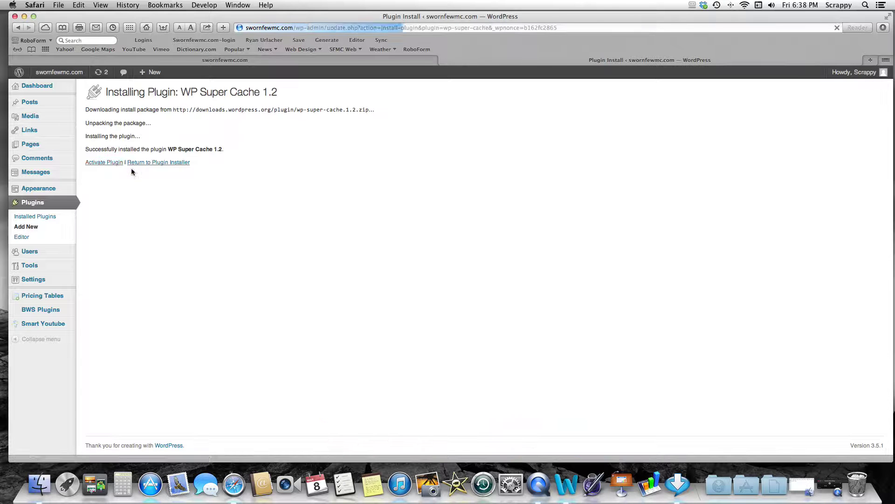
{"action": "left_click", "coordinate": [112, 163]}
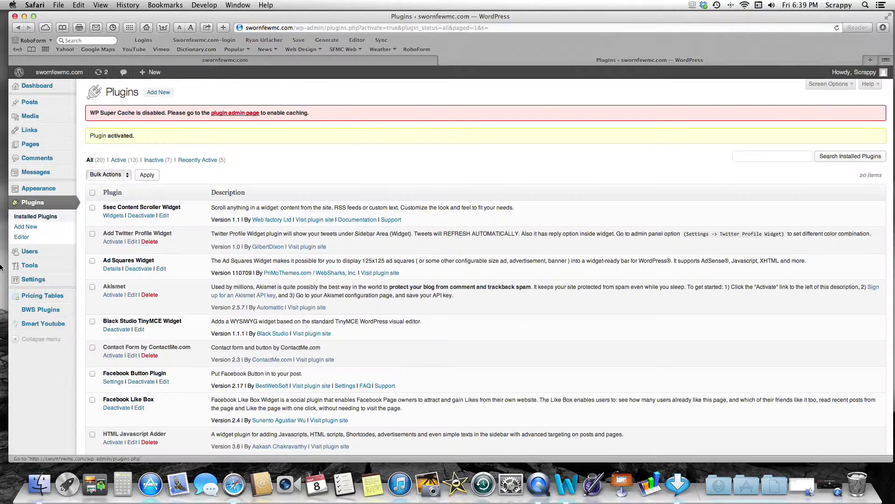
{"action": "mouse_move", "coordinate": [40, 279]}
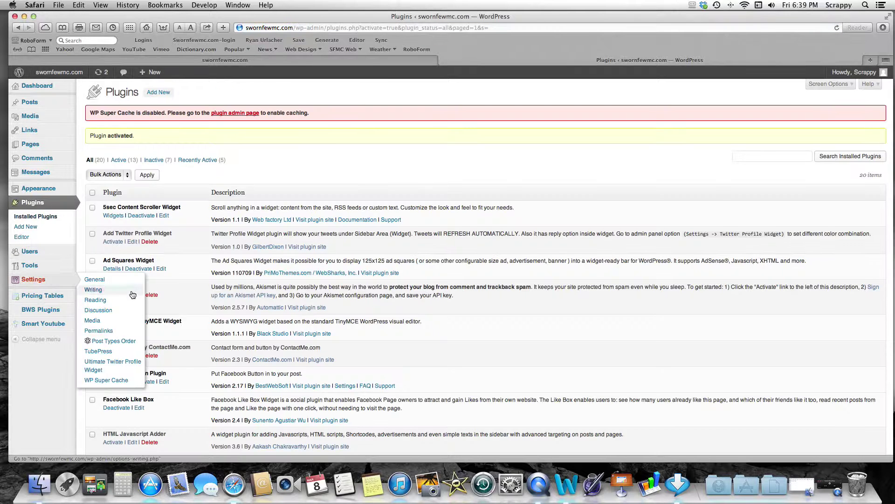
{"action": "left_click", "coordinate": [114, 381]}
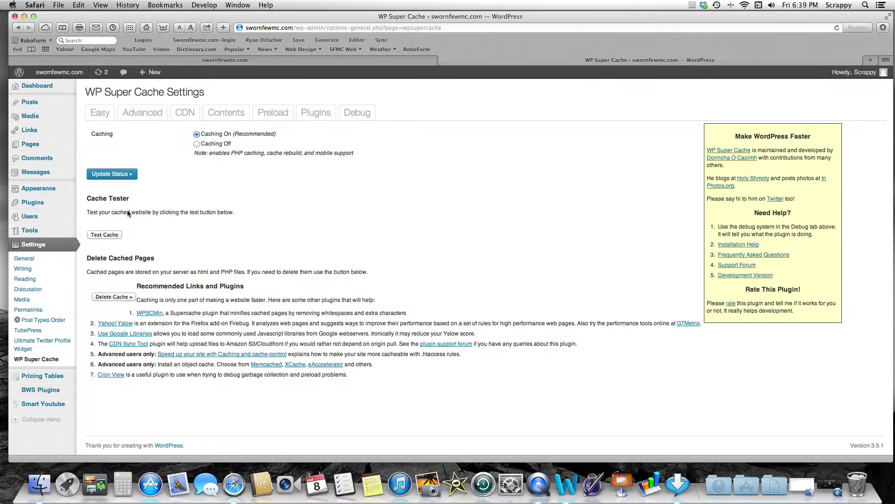
Step: Run Test Cache until both timestamps match, then move to the Advanced tab
{"action": "left_click", "coordinate": [110, 234]}
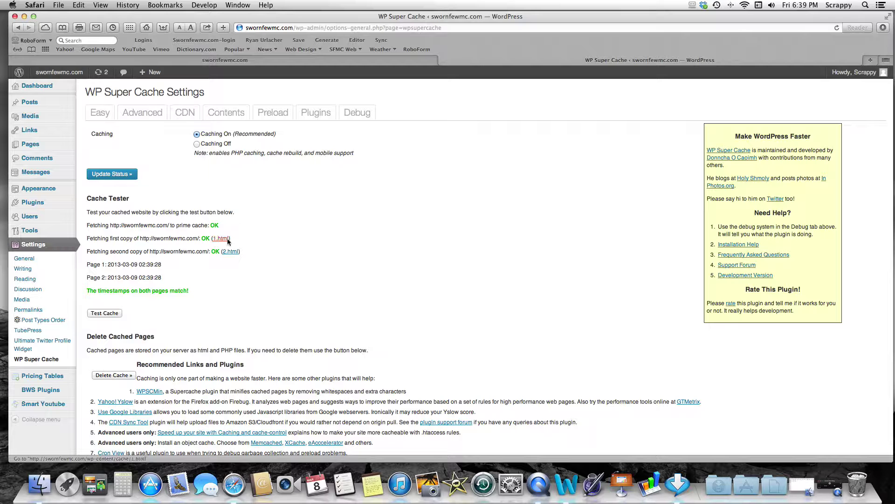
{"action": "left_click", "coordinate": [147, 116]}
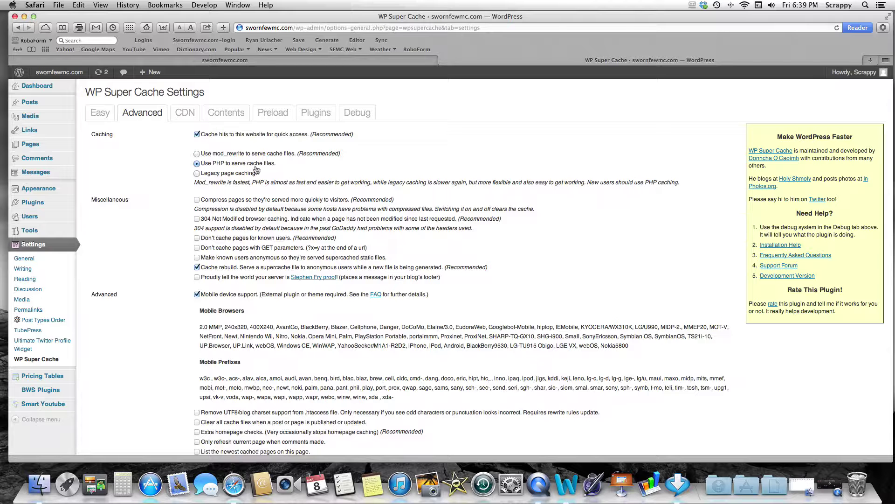
Step: Select 'Use mod_rewrite to serve cache files' and save with Update Status
{"action": "left_click", "coordinate": [197, 154]}
{"action": "scroll", "coordinate": [166, 214], "scroll_direction": "down", "scroll_amount": 5}
{"action": "scroll", "coordinate": [166, 213], "scroll_direction": "down", "scroll_amount": 6}
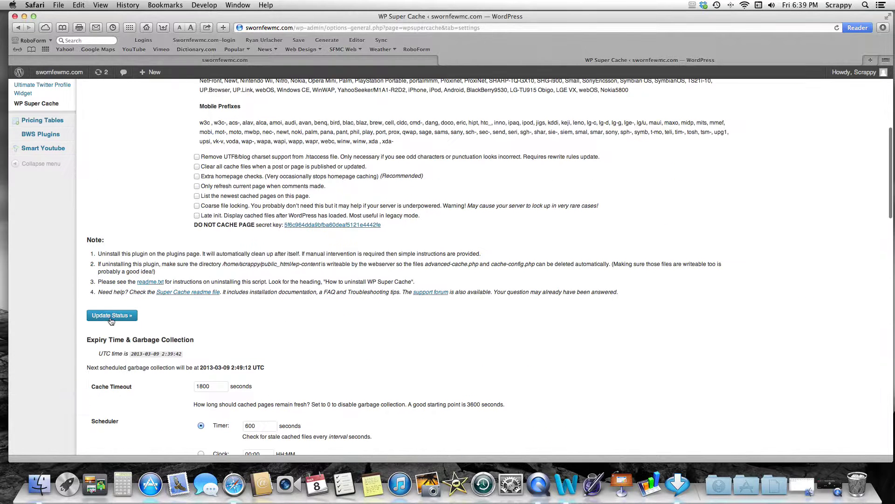
{"action": "left_click", "coordinate": [112, 315]}
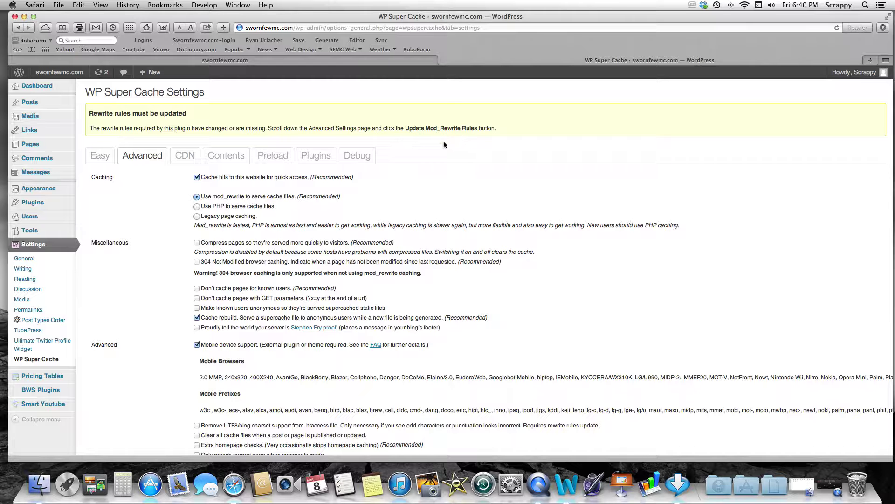
Step: Write the mod_rewrite rules into .htaccess with Update Mod_Rewrite Rules
{"action": "scroll", "coordinate": [410, 177], "scroll_direction": "down", "scroll_amount": 5}
{"action": "scroll", "coordinate": [412, 180], "scroll_direction": "down", "scroll_amount": 15}
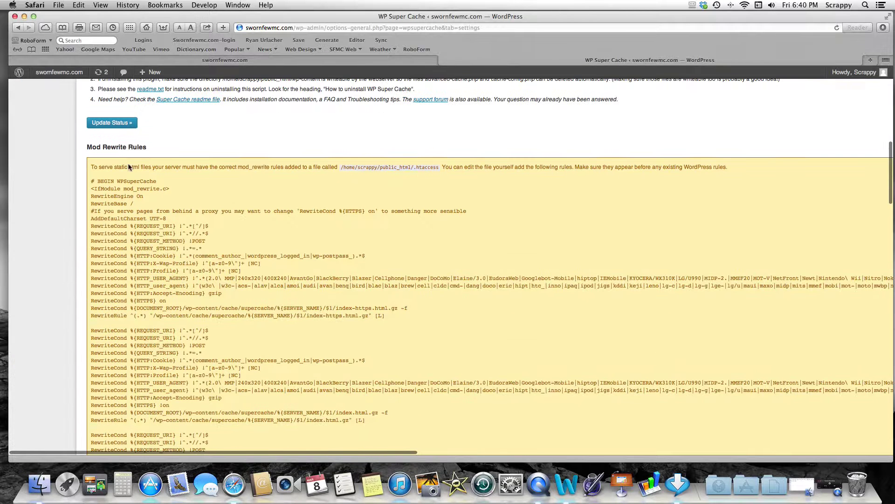
{"action": "scroll", "coordinate": [127, 183], "scroll_direction": "down", "scroll_amount": 18}
{"action": "scroll", "coordinate": [127, 184], "scroll_direction": "down", "scroll_amount": 9}
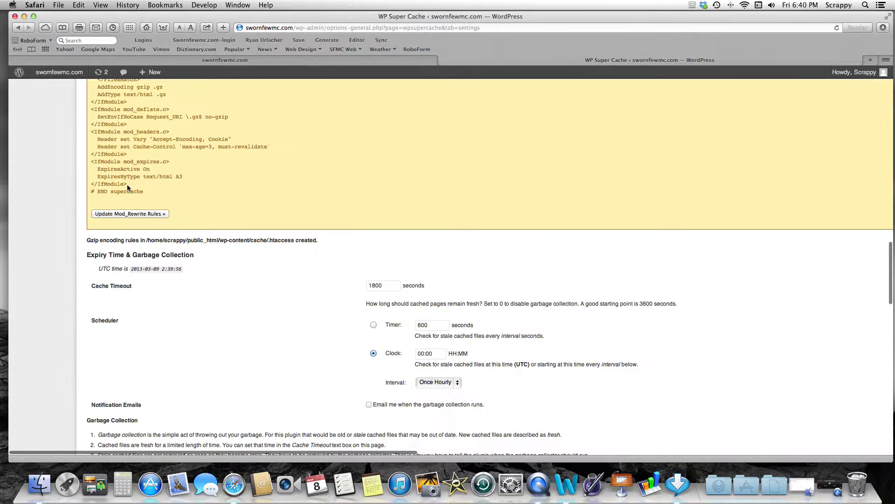
{"action": "left_click", "coordinate": [124, 214]}
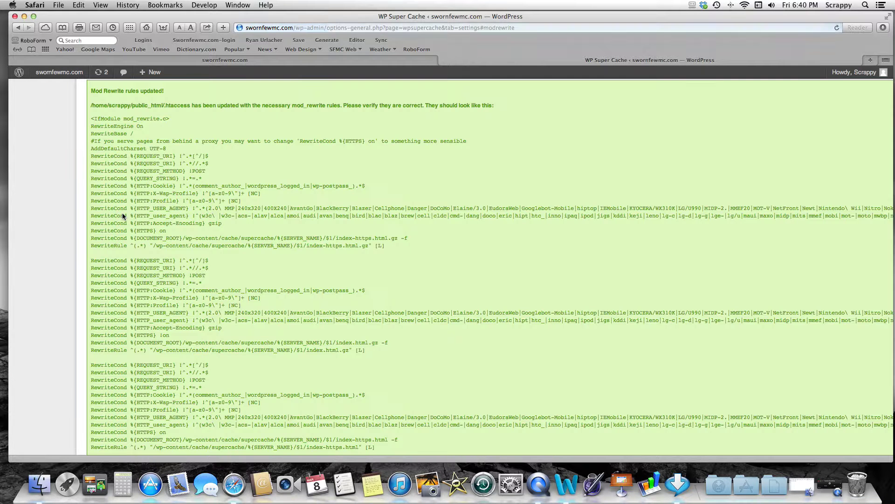
{"action": "scroll", "coordinate": [123, 216], "scroll_direction": "up", "scroll_amount": 4}
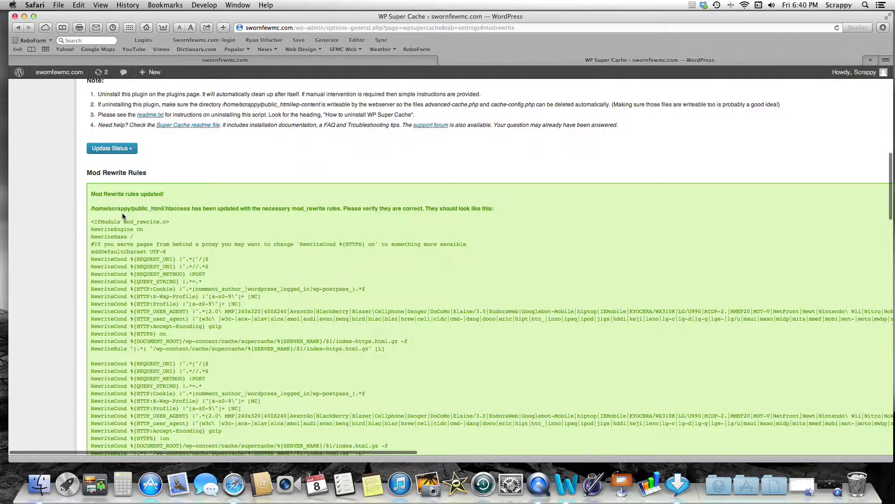
{"action": "scroll", "coordinate": [123, 215], "scroll_direction": "up", "scroll_amount": 6}
{"action": "scroll", "coordinate": [122, 216], "scroll_direction": "up", "scroll_amount": 10}
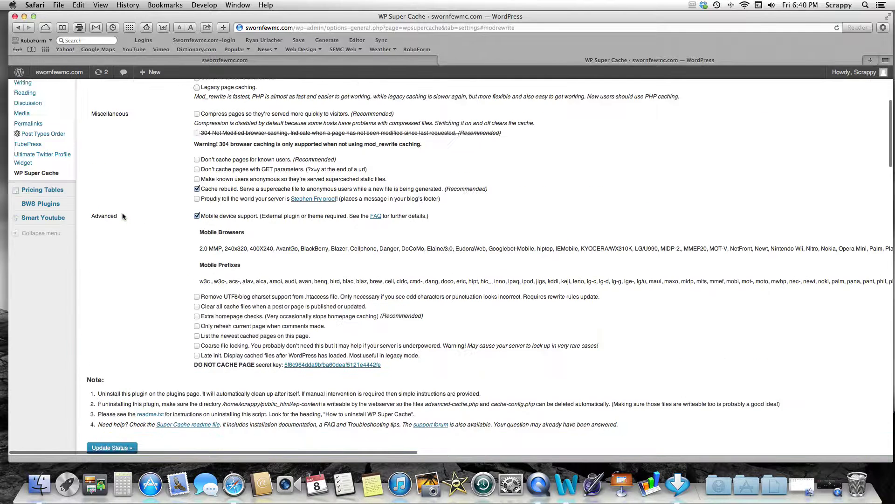
{"action": "scroll", "coordinate": [131, 207], "scroll_direction": "up", "scroll_amount": 1}
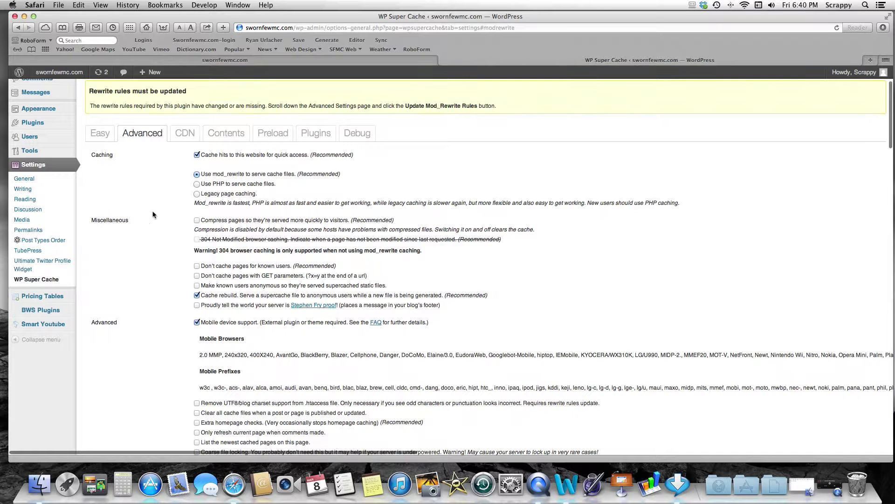
Step: Tick 'Don't cache pages for known users' in the Advanced settings
{"action": "left_click", "coordinate": [197, 220]}
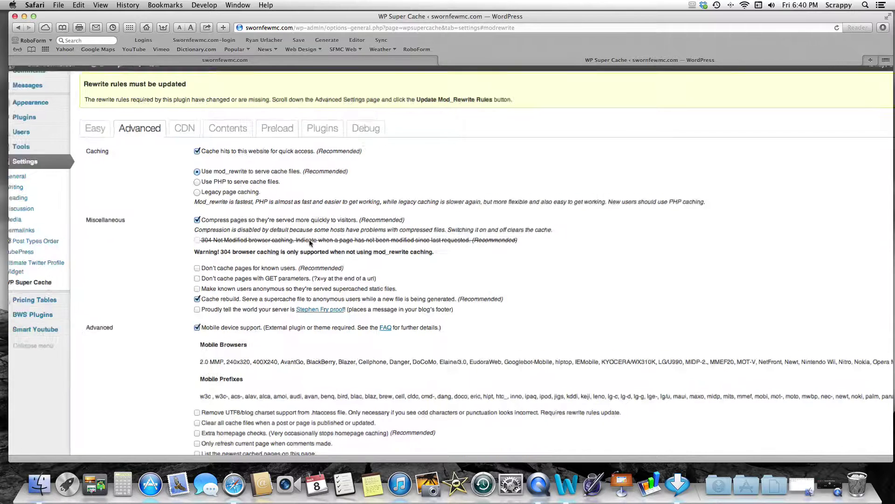
{"action": "scroll", "coordinate": [310, 244], "scroll_direction": "up", "scroll_amount": 3}
{"action": "scroll", "coordinate": [433, 256], "scroll_direction": "up", "scroll_amount": 2}
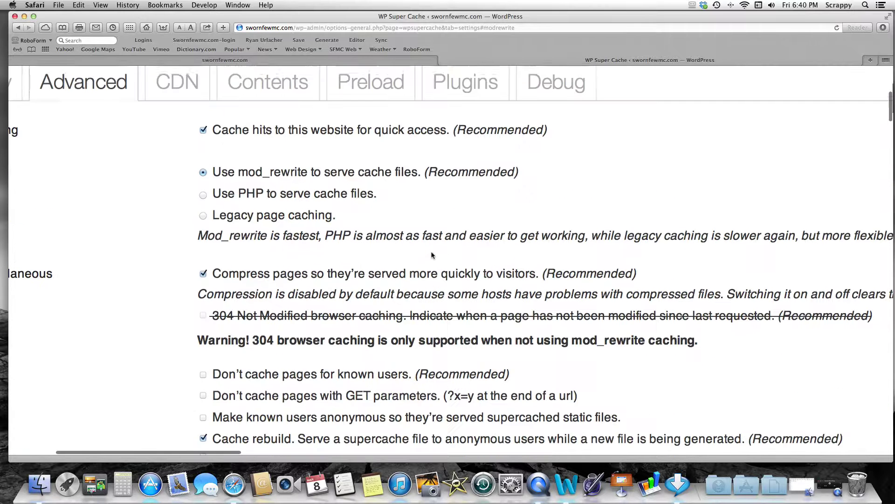
{"action": "scroll", "coordinate": [431, 257], "scroll_direction": "down", "scroll_amount": 5}
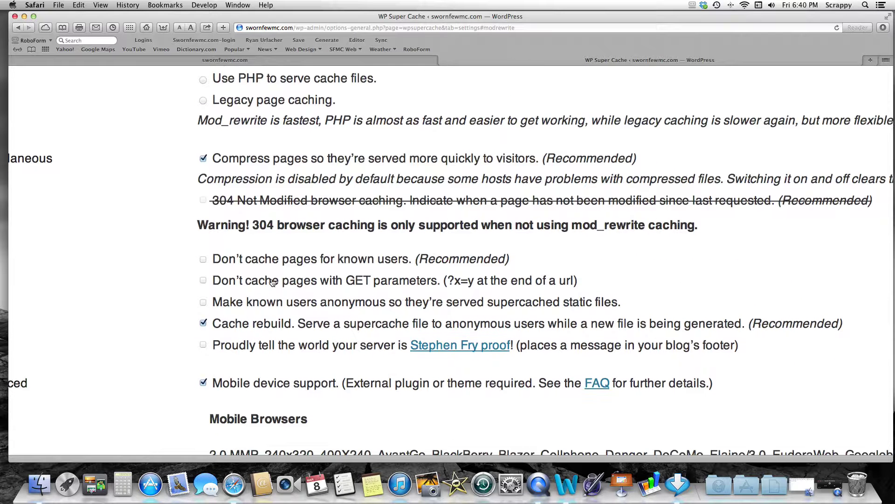
{"action": "left_click", "coordinate": [203, 260]}
Step: Reset the page zoom and tick 'Extra homepage checks'
{"action": "scroll", "coordinate": [172, 260], "scroll_direction": "down", "scroll_amount": 1}
{"action": "scroll", "coordinate": [173, 259], "scroll_direction": "down", "scroll_amount": 1}
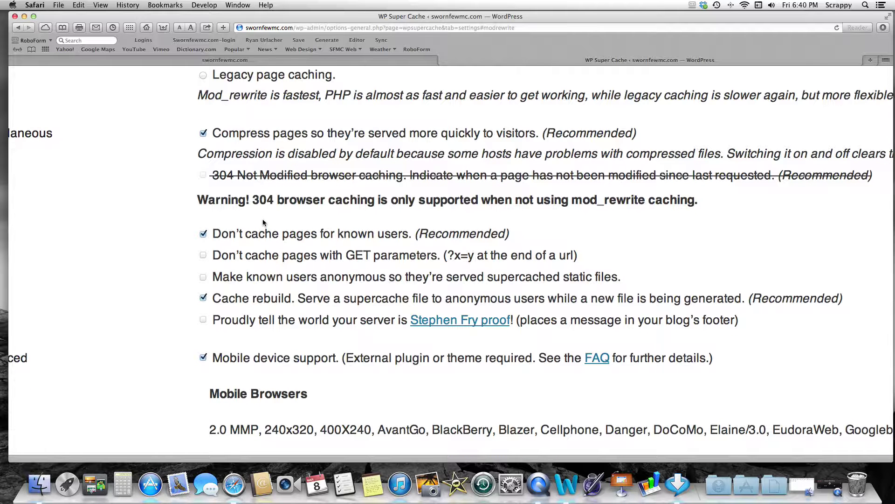
{"action": "scroll", "coordinate": [263, 222], "scroll_direction": "down", "scroll_amount": 2}
{"action": "scroll", "coordinate": [264, 224], "scroll_direction": "down", "scroll_amount": 2}
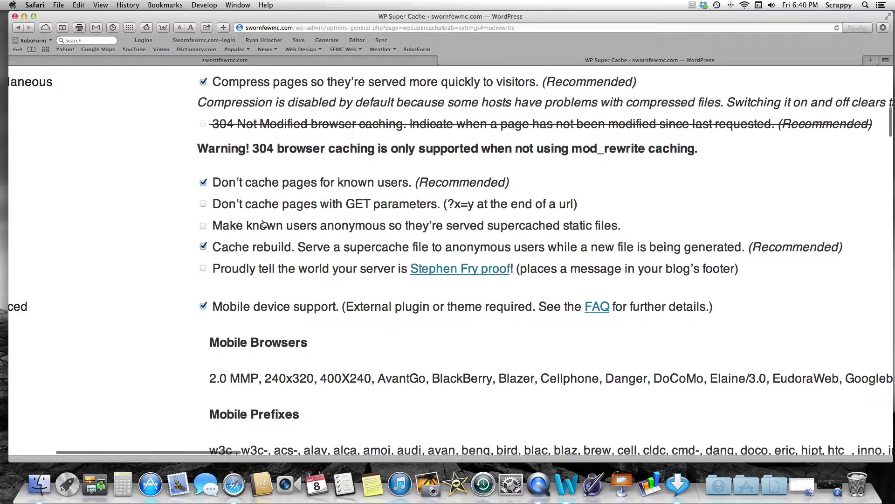
{"action": "scroll", "coordinate": [264, 223], "scroll_direction": "down", "scroll_amount": 2}
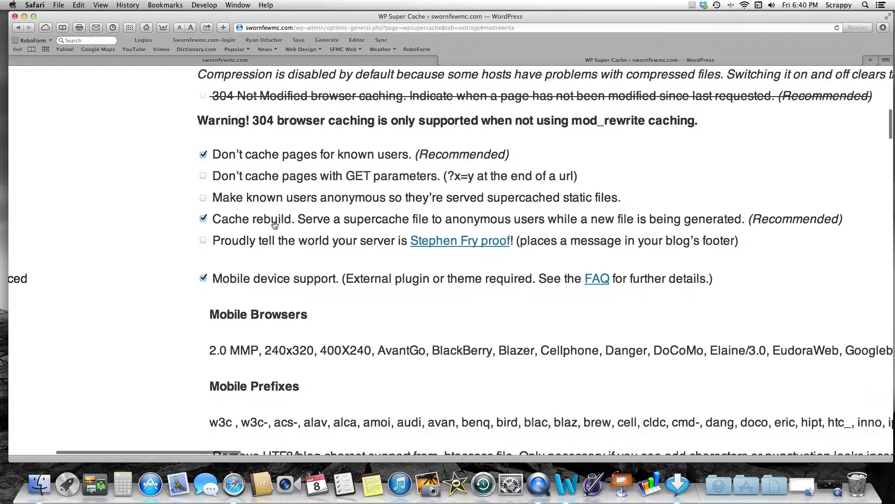
{"action": "scroll", "coordinate": [281, 225], "scroll_direction": "down", "scroll_amount": 1}
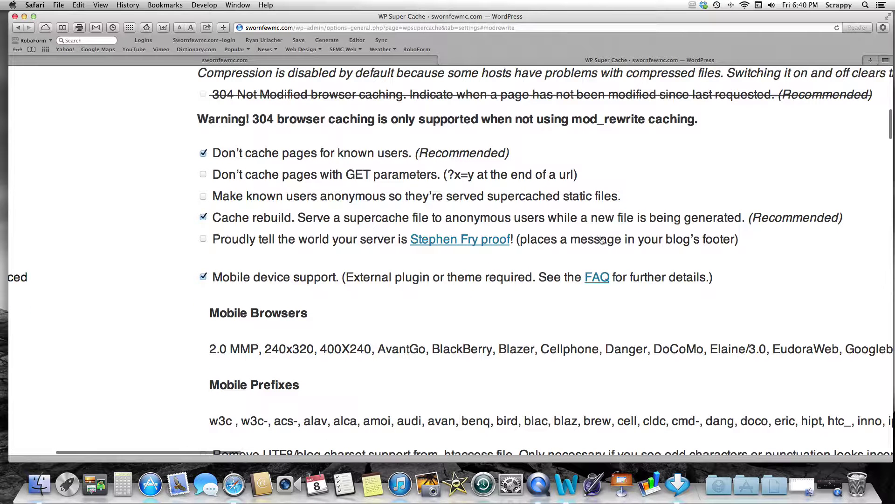
{"action": "scroll", "coordinate": [325, 281], "scroll_direction": "down", "scroll_amount": 2}
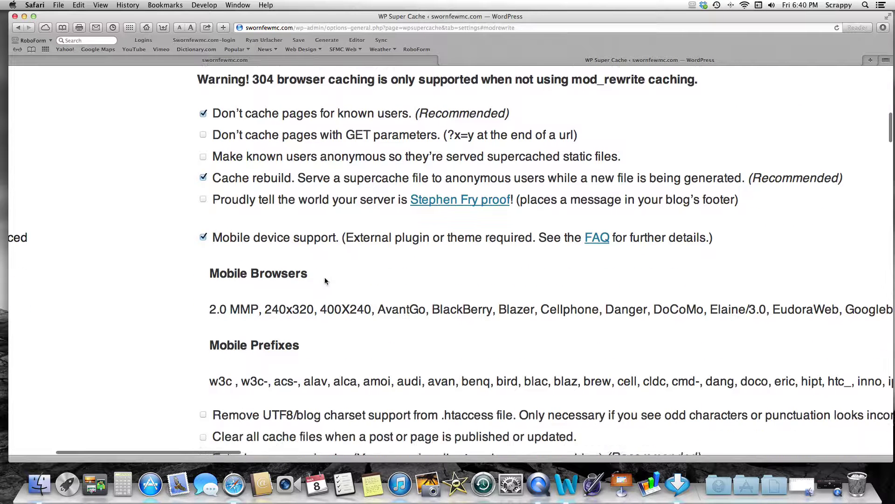
{"action": "scroll", "coordinate": [325, 281], "scroll_direction": "down", "scroll_amount": 3}
{"action": "key", "text": "super+0"}
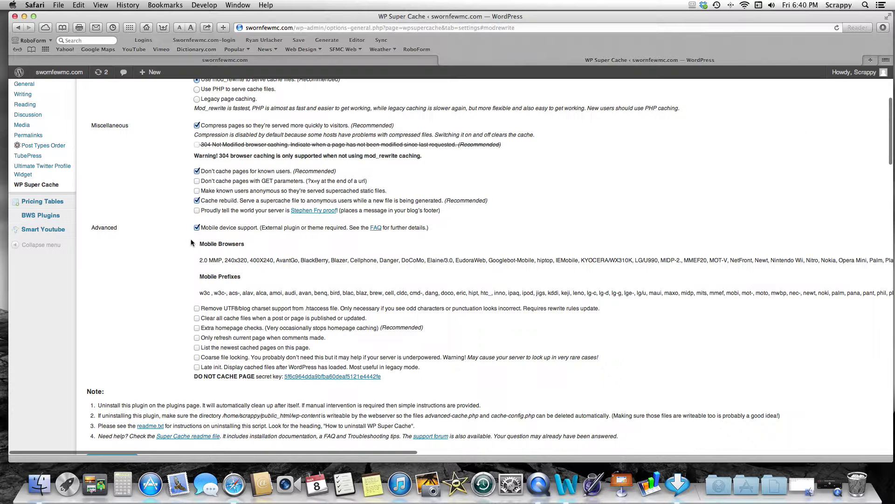
{"action": "left_click", "coordinate": [197, 330]}
{"action": "scroll", "coordinate": [143, 279], "scroll_direction": "down", "scroll_amount": 1}
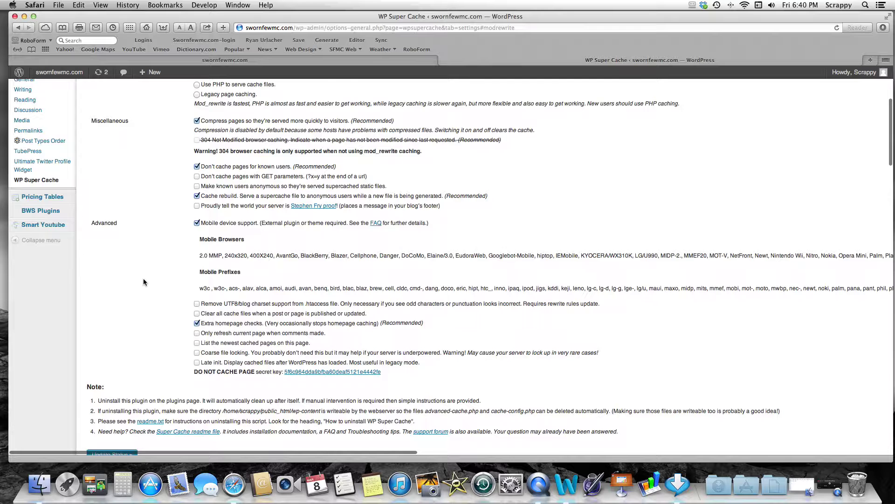
{"action": "scroll", "coordinate": [143, 280], "scroll_direction": "up", "scroll_amount": 5}
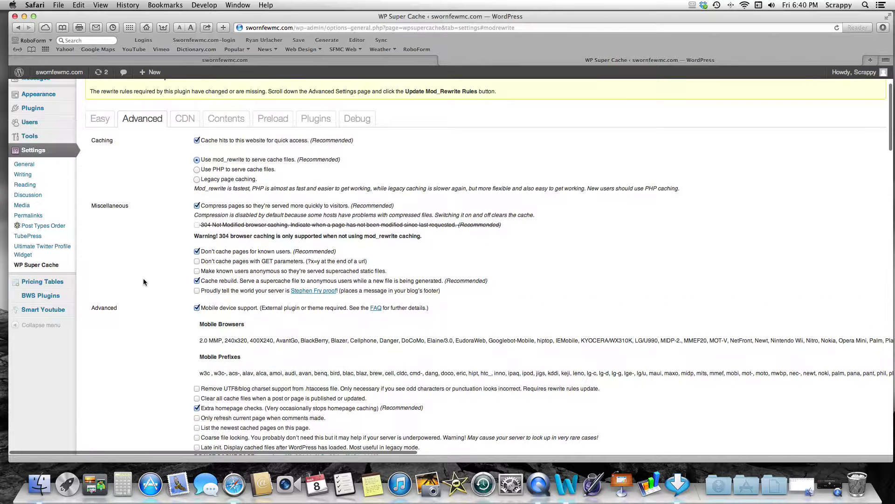
{"action": "scroll", "coordinate": [143, 277], "scroll_direction": "up", "scroll_amount": 1}
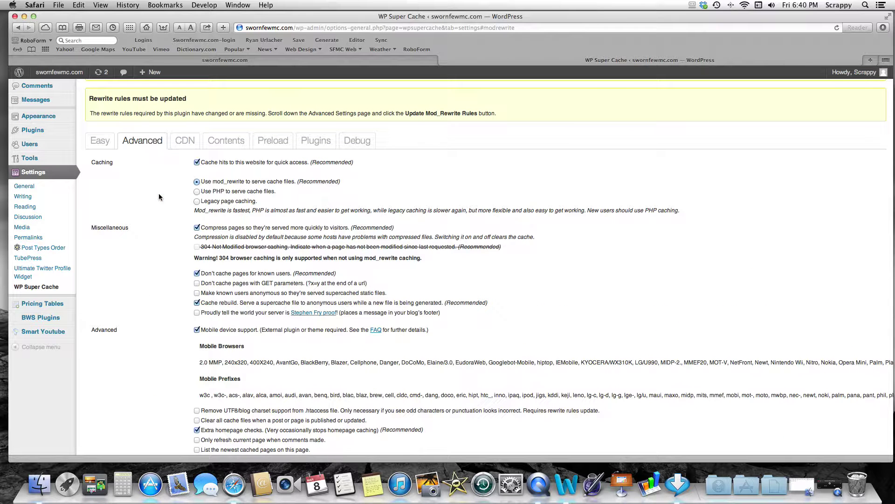
{"action": "scroll", "coordinate": [155, 203], "scroll_direction": "down", "scroll_amount": 10}
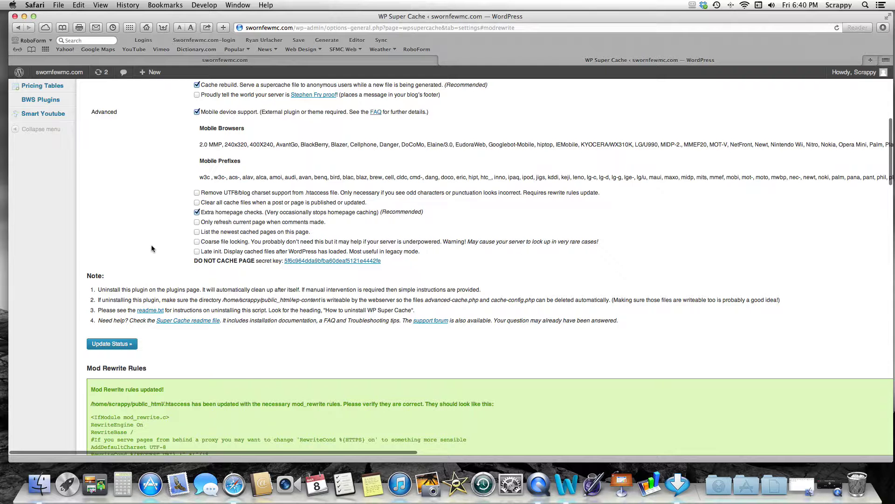
{"action": "scroll", "coordinate": [151, 249], "scroll_direction": "up", "scroll_amount": 10}
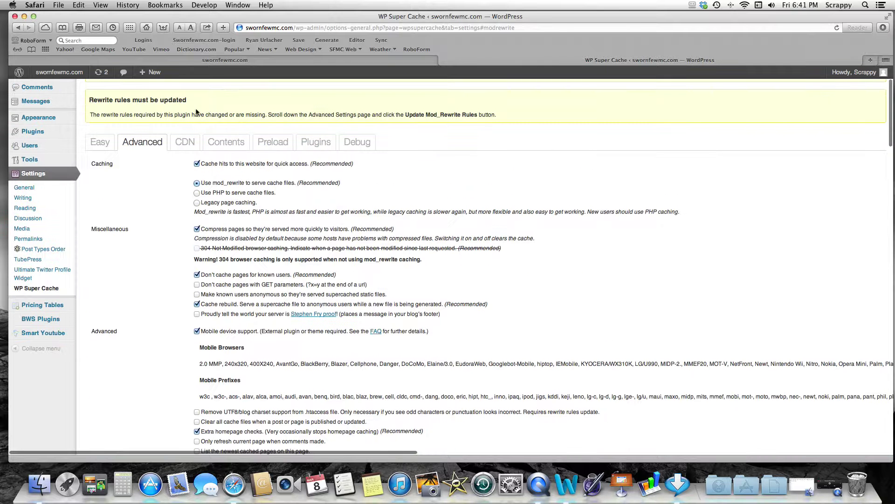
{"action": "scroll", "coordinate": [154, 208], "scroll_direction": "down", "scroll_amount": 1}
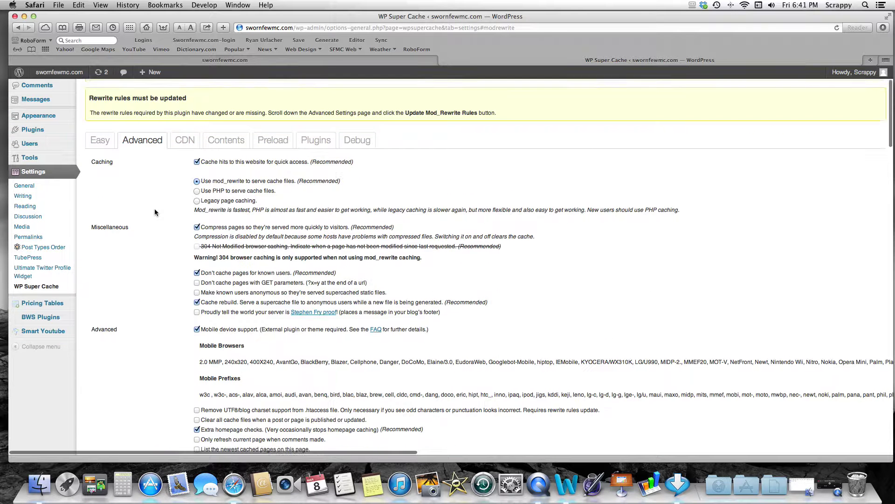
{"action": "scroll", "coordinate": [154, 208], "scroll_direction": "down", "scroll_amount": 5}
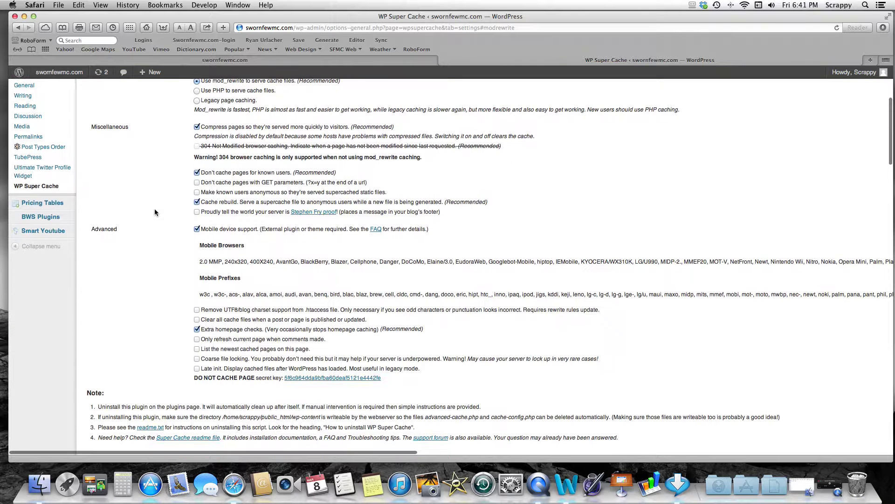
{"action": "scroll", "coordinate": [155, 212], "scroll_direction": "up", "scroll_amount": 2}
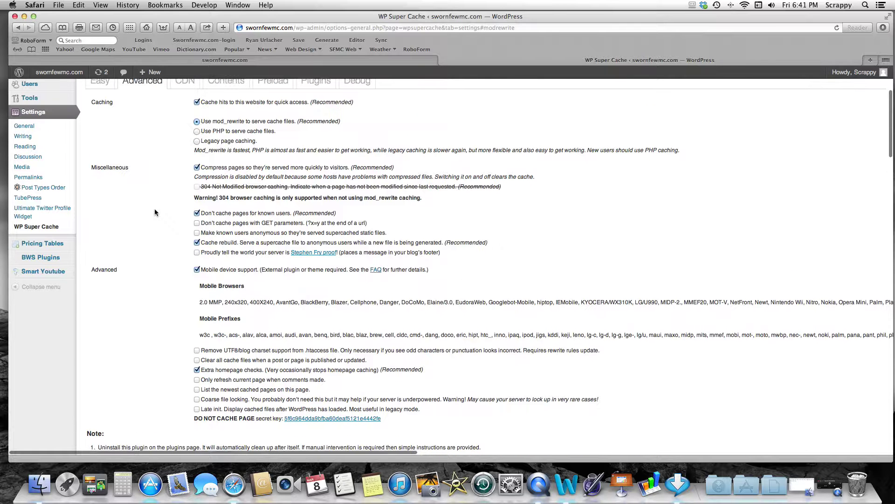
{"action": "scroll", "coordinate": [154, 213], "scroll_direction": "down", "scroll_amount": 7}
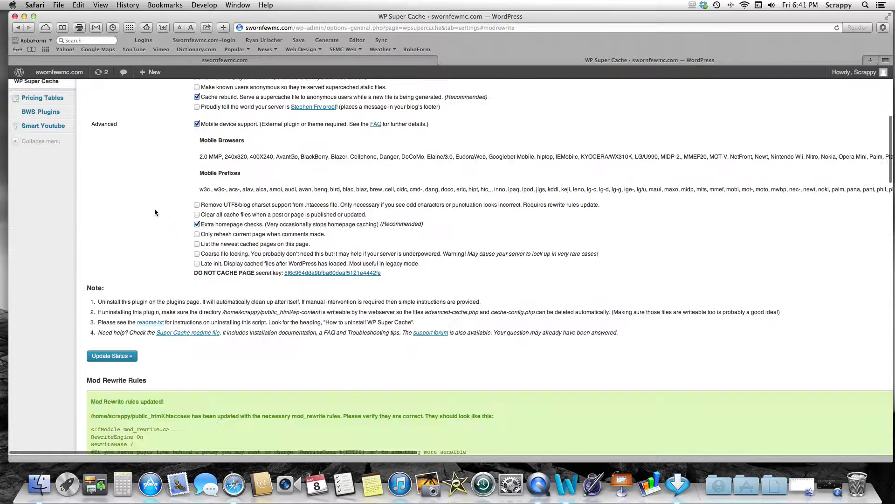
{"action": "scroll", "coordinate": [155, 212], "scroll_direction": "down", "scroll_amount": 3}
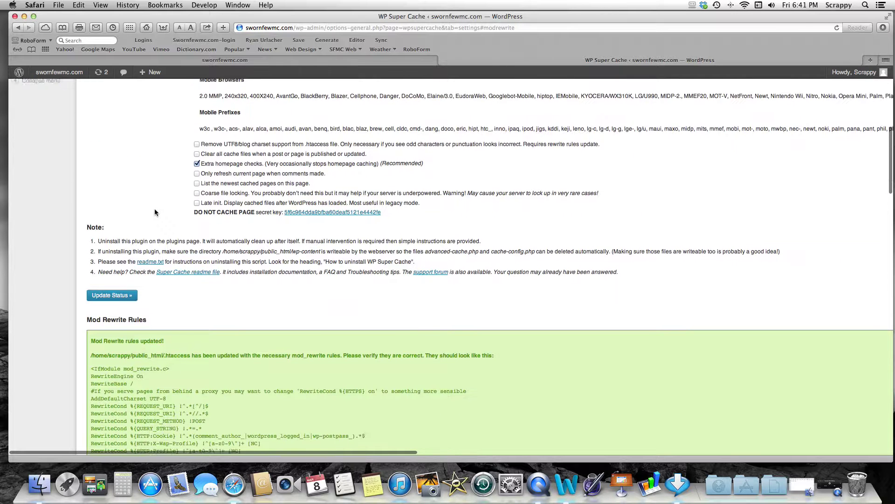
{"action": "scroll", "coordinate": [155, 208], "scroll_direction": "down", "scroll_amount": 20}
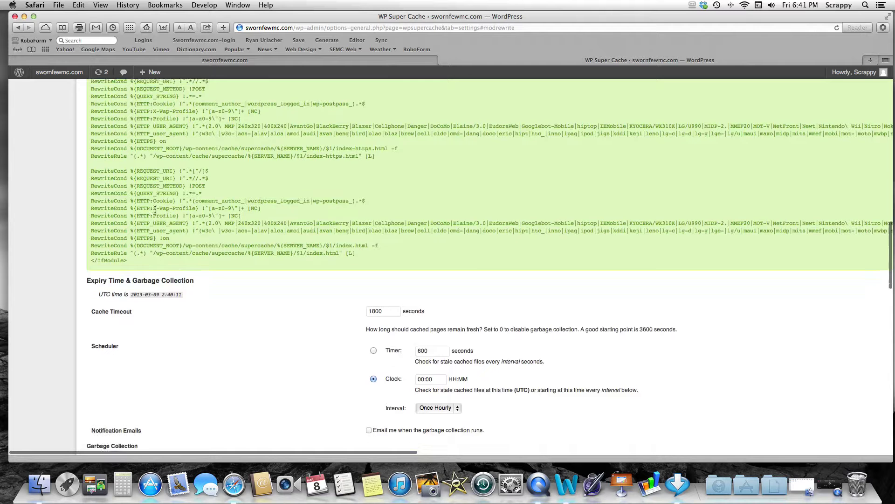
{"action": "scroll", "coordinate": [155, 208], "scroll_direction": "down", "scroll_amount": 8}
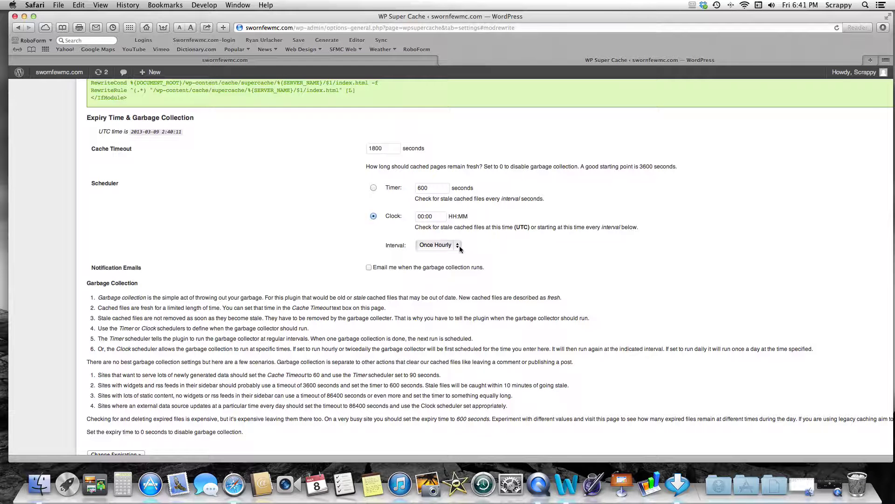
Step: Change the garbage collection Clock to 00:01 and leave Interval on Once Hourly
{"action": "scroll", "coordinate": [458, 248], "scroll_direction": "down", "scroll_amount": 1}
{"action": "left_click", "coordinate": [433, 215]}
{"action": "key", "text": "BackSpace"}
{"action": "left_click", "coordinate": [456, 246]}
{"action": "left_click", "coordinate": [456, 246]}
{"action": "scroll", "coordinate": [280, 230], "scroll_direction": "down", "scroll_amount": 2}
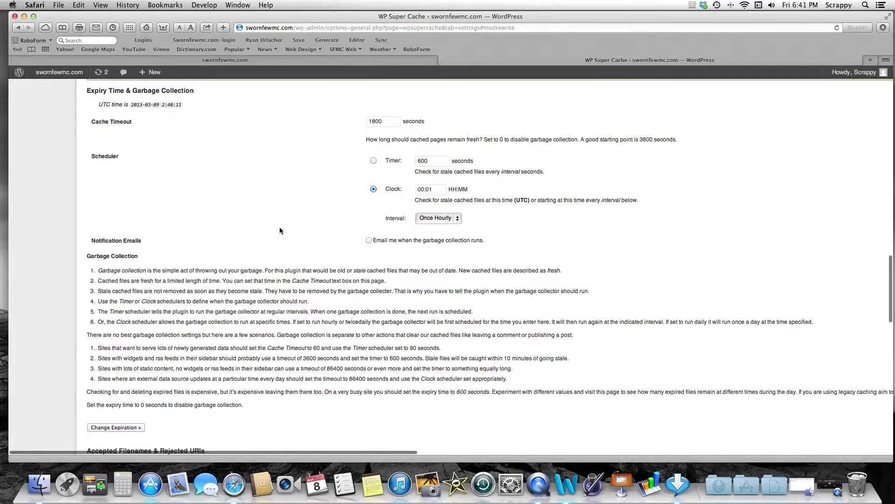
{"action": "scroll", "coordinate": [280, 230], "scroll_direction": "down", "scroll_amount": 10}
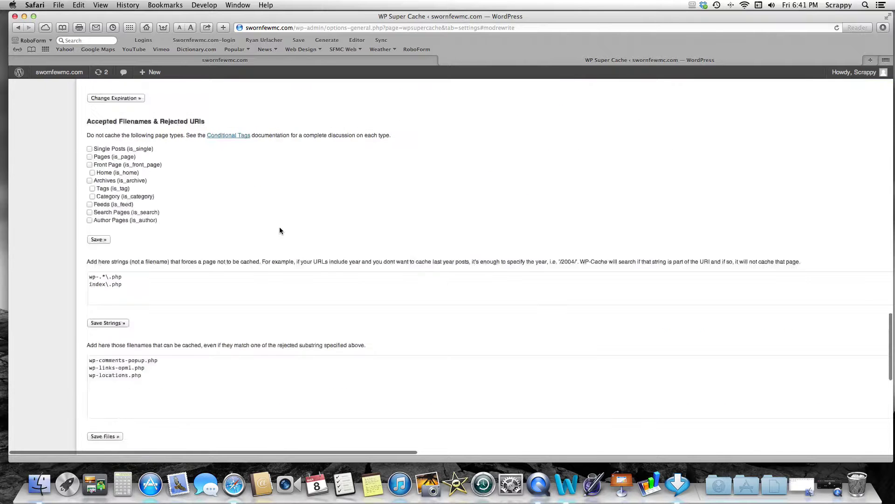
{"action": "scroll", "coordinate": [278, 227], "scroll_direction": "down", "scroll_amount": 9}
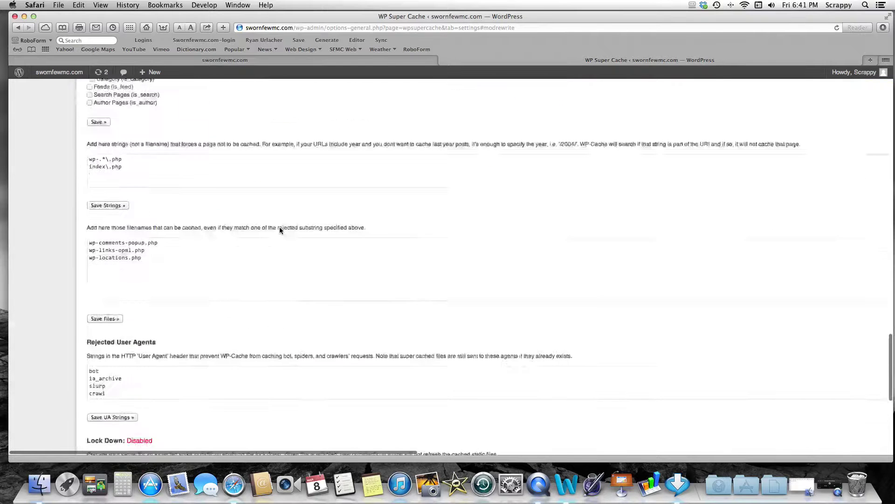
{"action": "scroll", "coordinate": [279, 227], "scroll_direction": "down", "scroll_amount": 8}
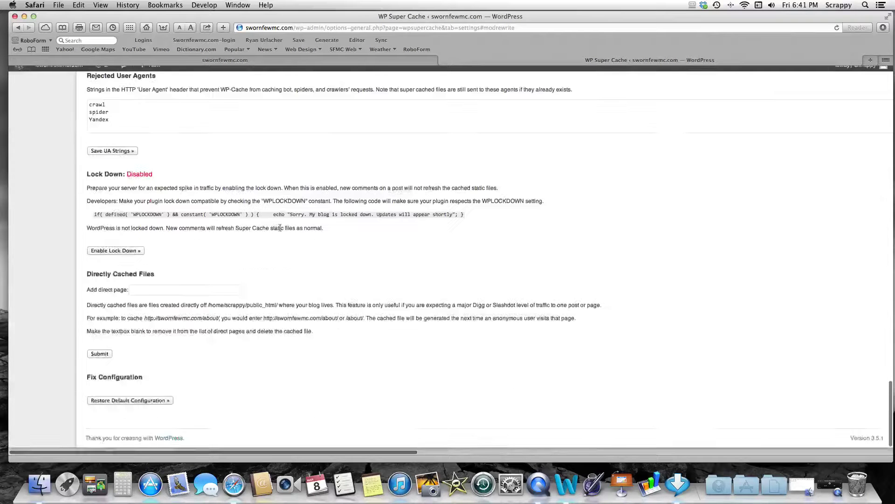
{"action": "scroll", "coordinate": [264, 238], "scroll_direction": "up", "scroll_amount": 7}
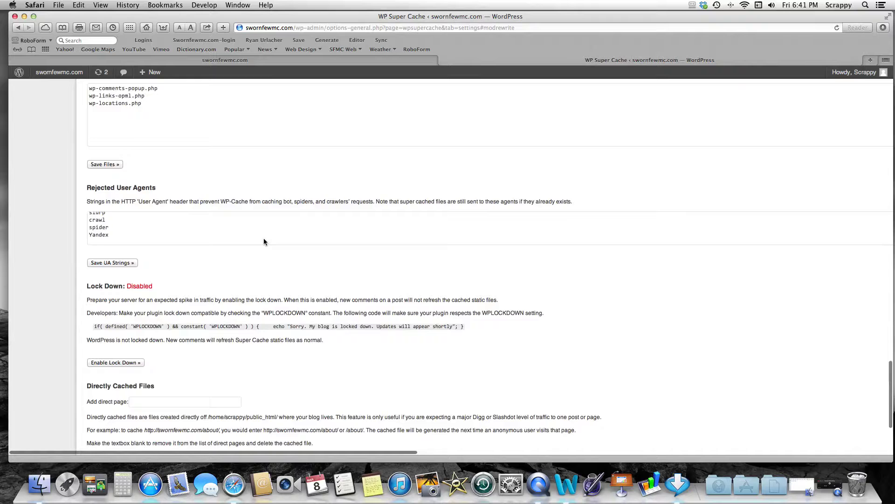
{"action": "scroll", "coordinate": [264, 240], "scroll_direction": "down", "scroll_amount": 3}
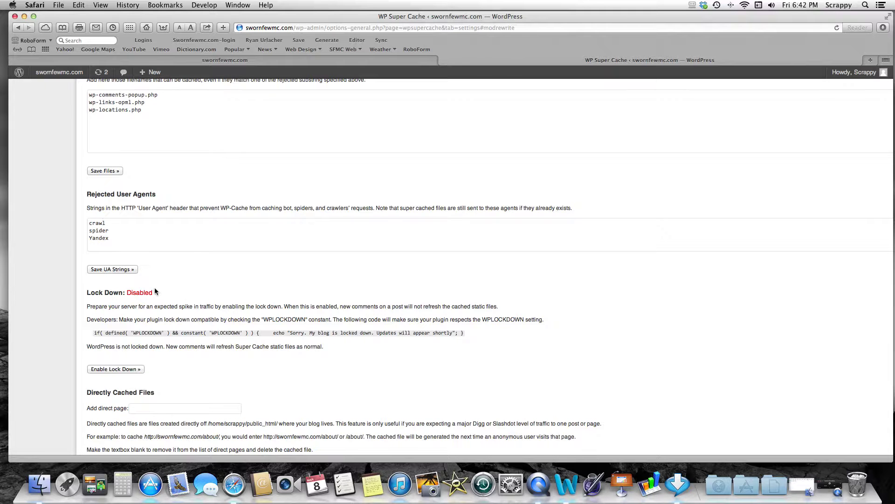
{"action": "scroll", "coordinate": [155, 289], "scroll_direction": "up", "scroll_amount": 20}
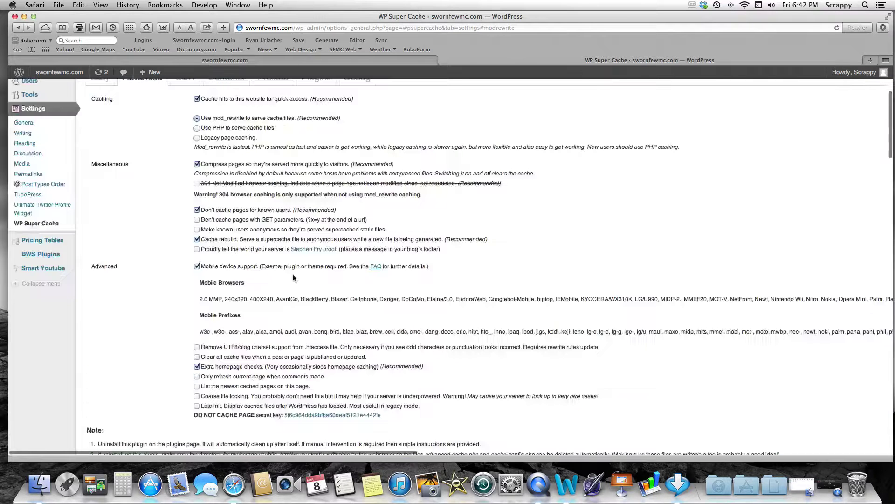
{"action": "scroll", "coordinate": [294, 278], "scroll_direction": "up", "scroll_amount": 5}
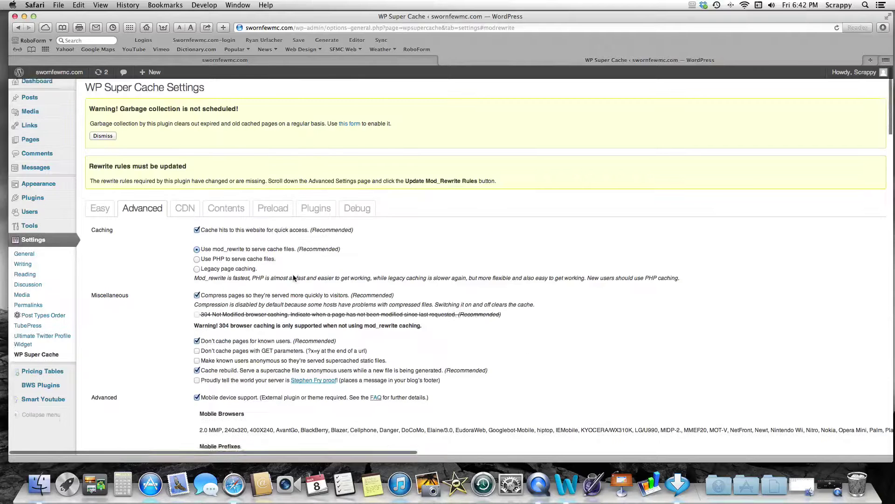
{"action": "scroll", "coordinate": [293, 278], "scroll_direction": "down", "scroll_amount": 15}
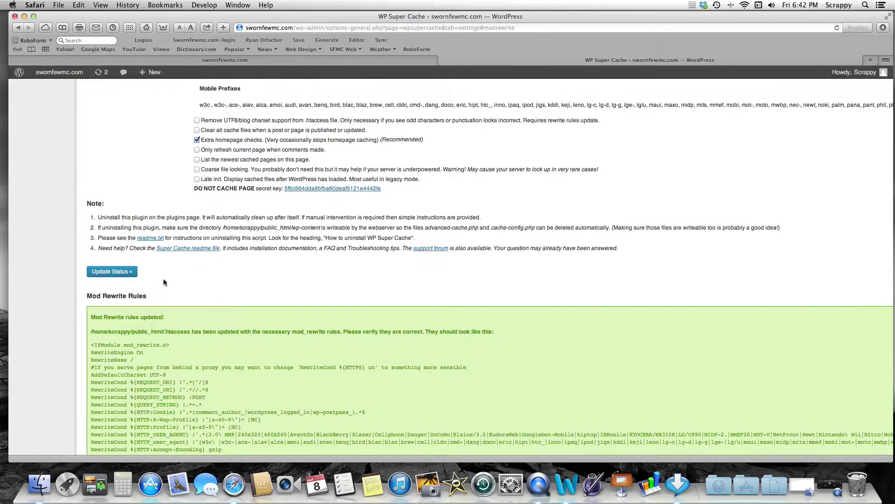
Step: Click Update Status, review the CDN tab, then delete expired pages on the Contents tab
{"action": "left_click", "coordinate": [123, 272]}
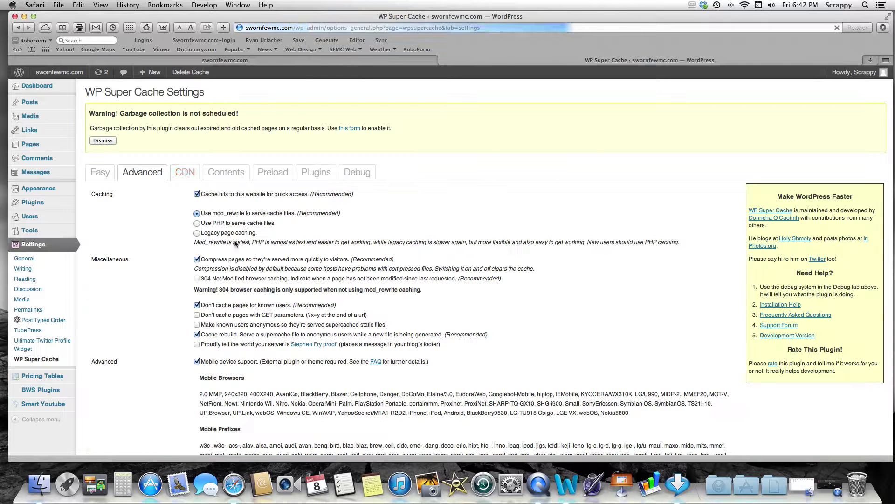
{"action": "left_click", "coordinate": [185, 172]}
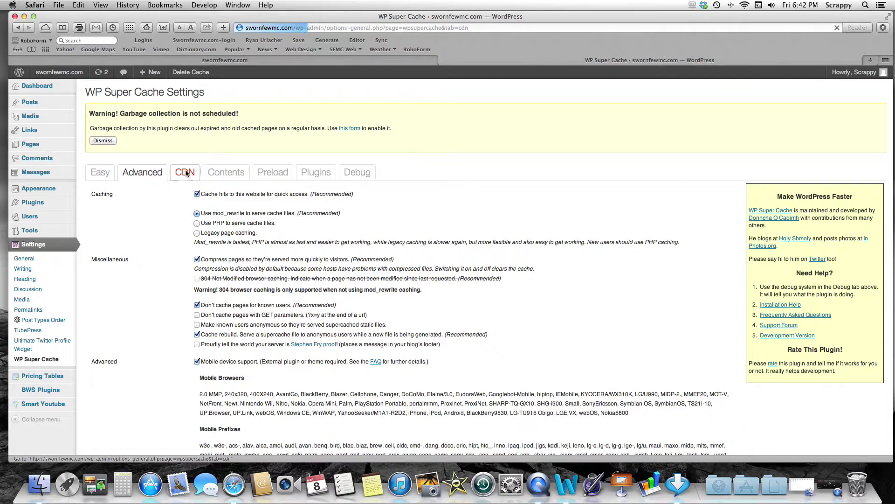
{"action": "scroll", "coordinate": [186, 175], "scroll_direction": "down", "scroll_amount": 3}
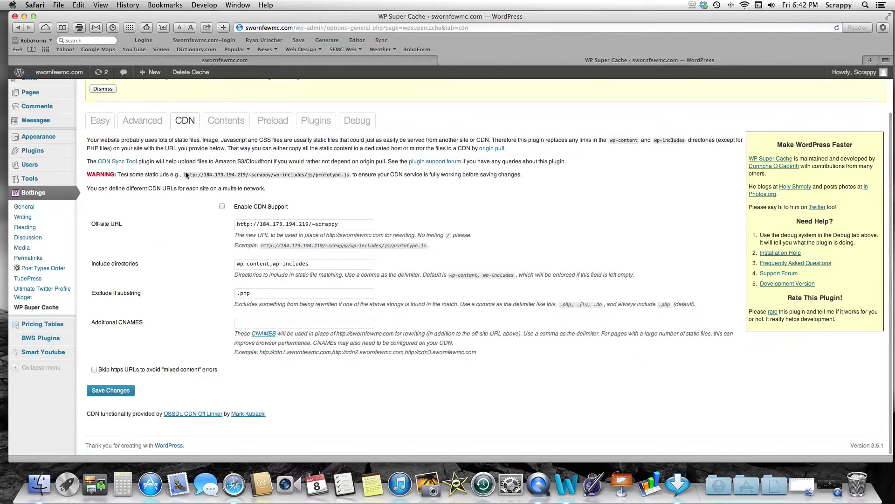
{"action": "scroll", "coordinate": [186, 175], "scroll_direction": "down", "scroll_amount": 2}
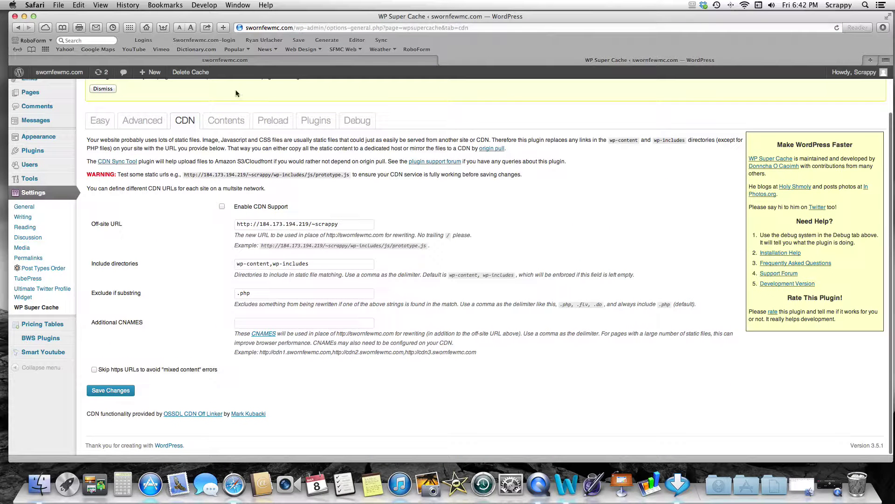
{"action": "left_click", "coordinate": [231, 120]}
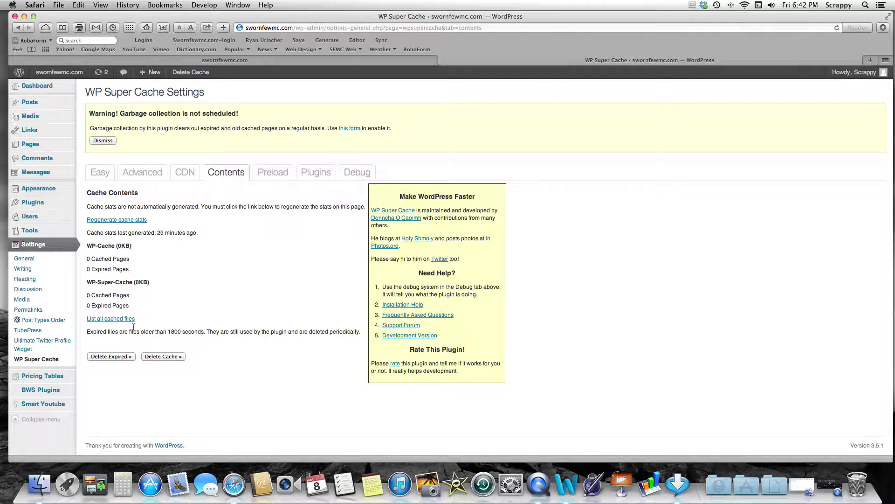
{"action": "left_click", "coordinate": [115, 357]}
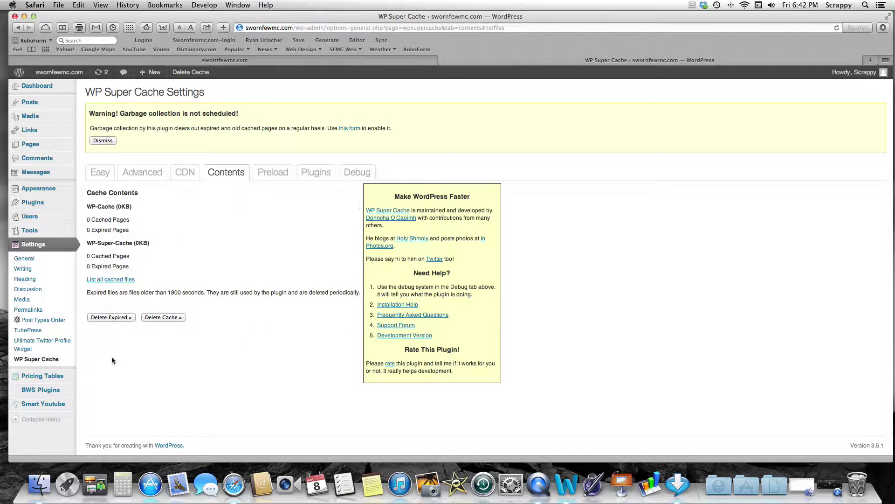
Step: Delete the entire page cache from the Contents tab
{"action": "left_click", "coordinate": [167, 318]}
Step: Browse the Preload, Plugins and Debug tabs, then return to the Easy tab
{"action": "left_click", "coordinate": [279, 174]}
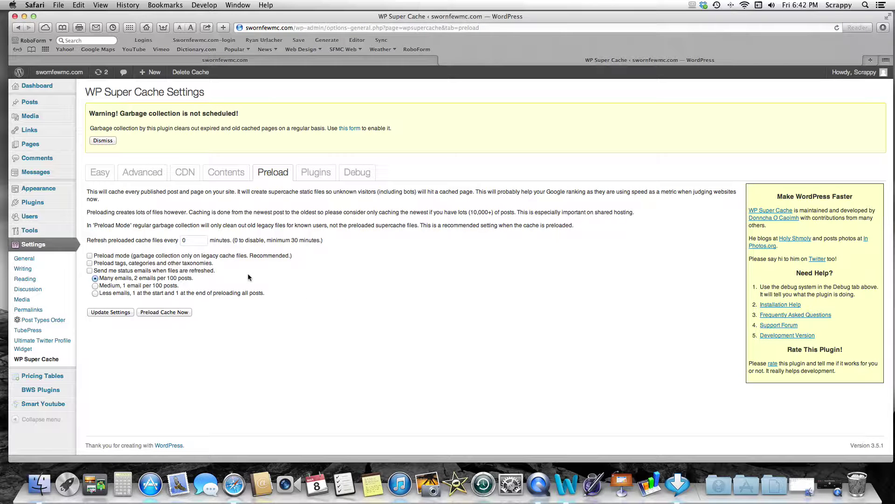
{"action": "left_click", "coordinate": [320, 172]}
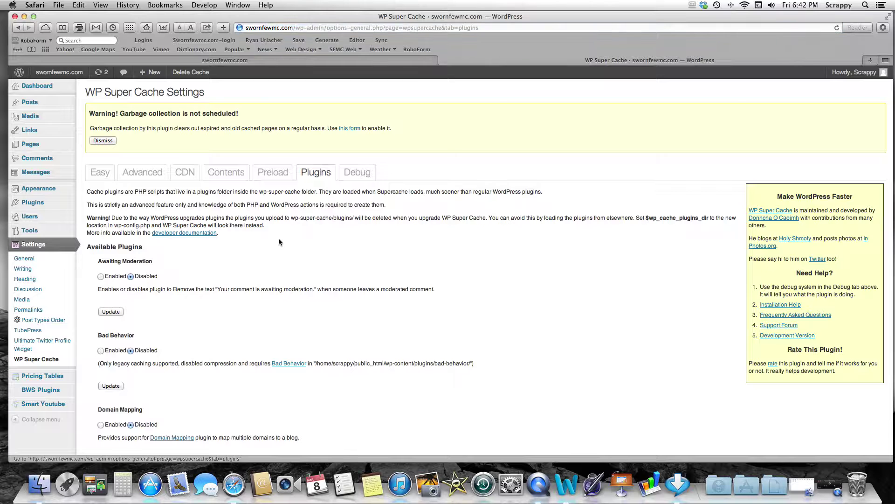
{"action": "scroll", "coordinate": [279, 241], "scroll_direction": "down", "scroll_amount": 5}
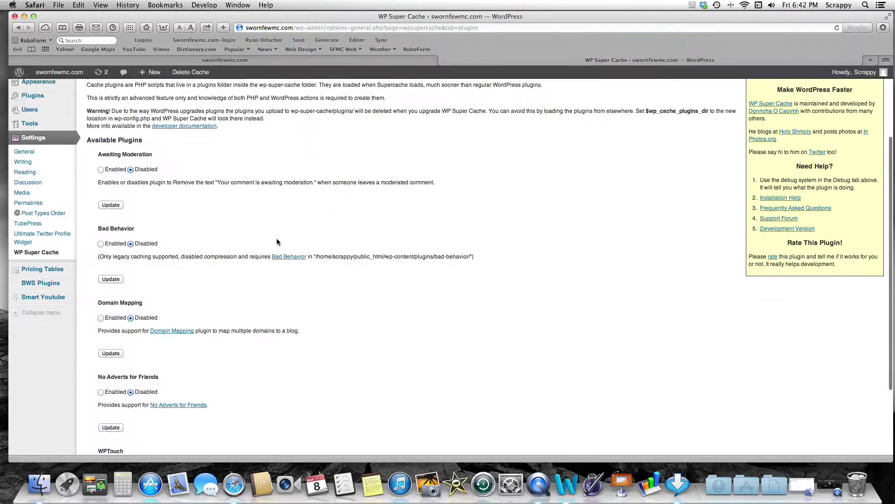
{"action": "scroll", "coordinate": [277, 242], "scroll_direction": "up", "scroll_amount": 5}
{"action": "left_click", "coordinate": [362, 173]}
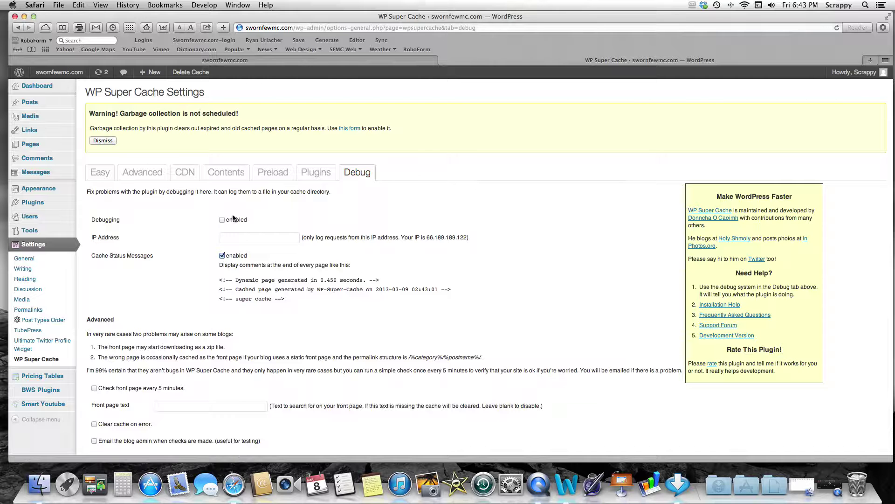
{"action": "left_click", "coordinate": [103, 175]}
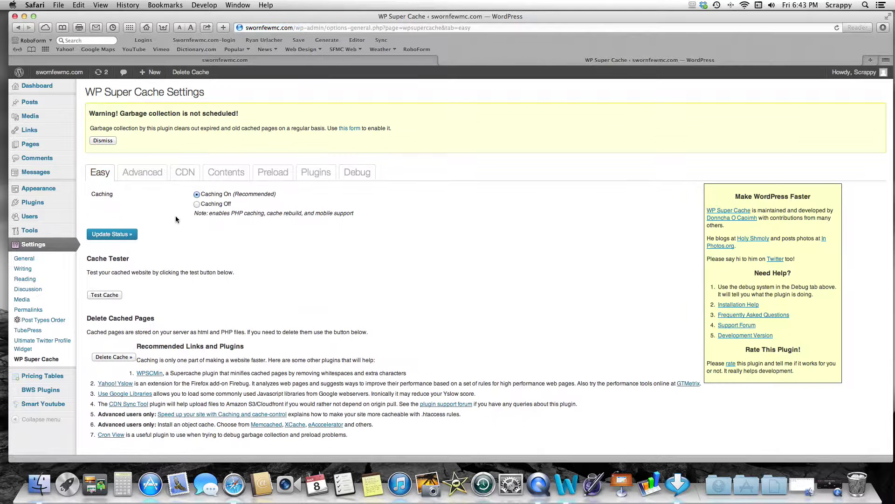
Step: Run Test Cache on the homepage and review the FAILED, mismatched timestamp results
{"action": "scroll", "coordinate": [176, 215], "scroll_direction": "down", "scroll_amount": 2}
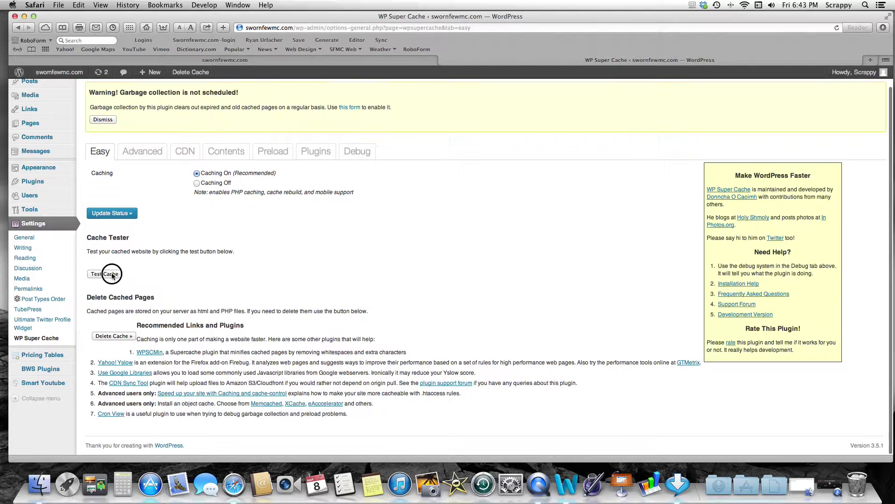
{"action": "left_click", "coordinate": [112, 274]}
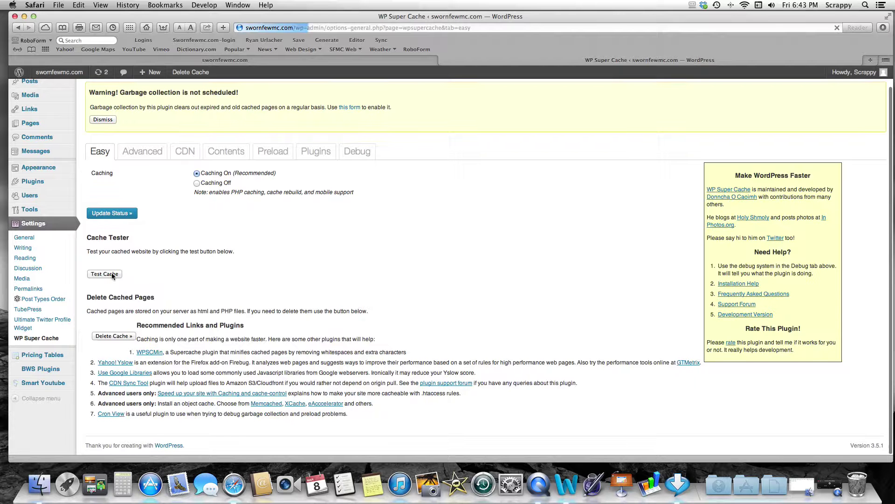
{"action": "scroll", "coordinate": [112, 276], "scroll_direction": "down", "scroll_amount": 2}
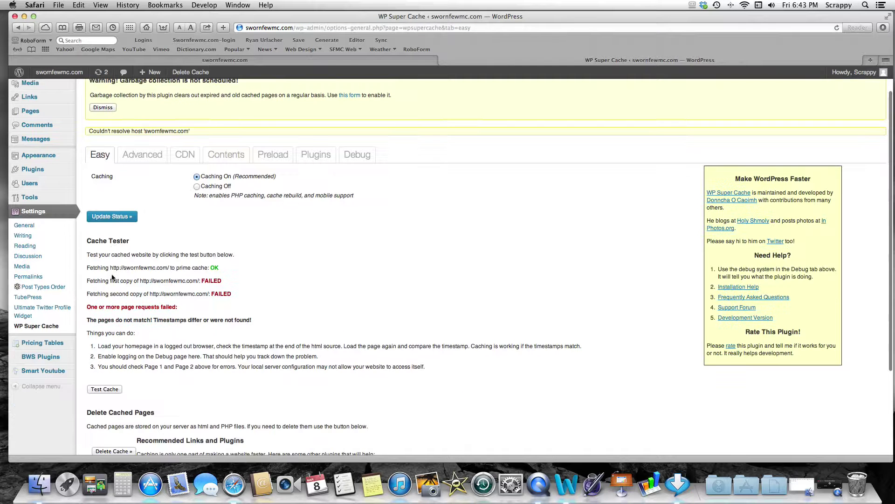
{"action": "scroll", "coordinate": [112, 278], "scroll_direction": "down", "scroll_amount": 1}
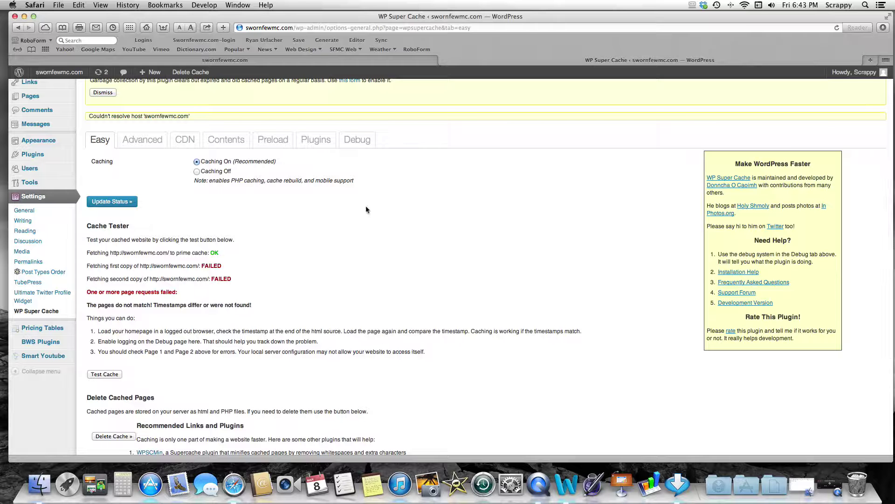
{"action": "scroll", "coordinate": [296, 257], "scroll_direction": "down", "scroll_amount": 2}
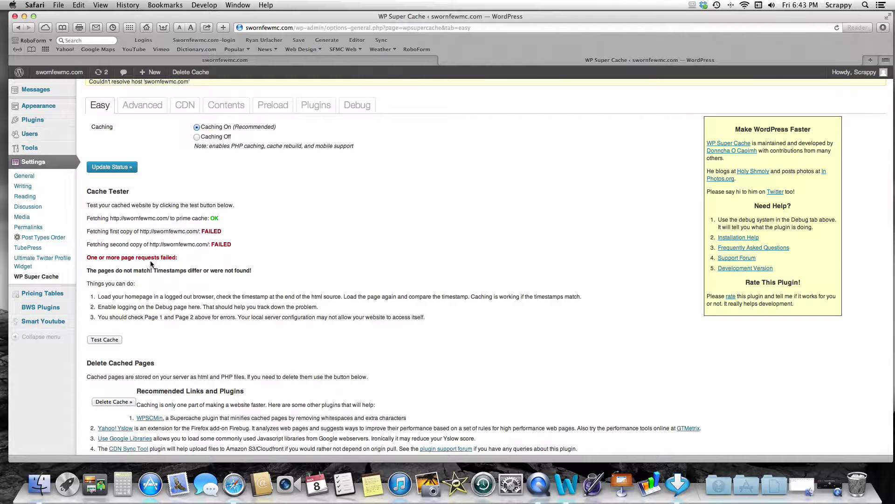
{"action": "scroll", "coordinate": [140, 247], "scroll_direction": "down", "scroll_amount": 3}
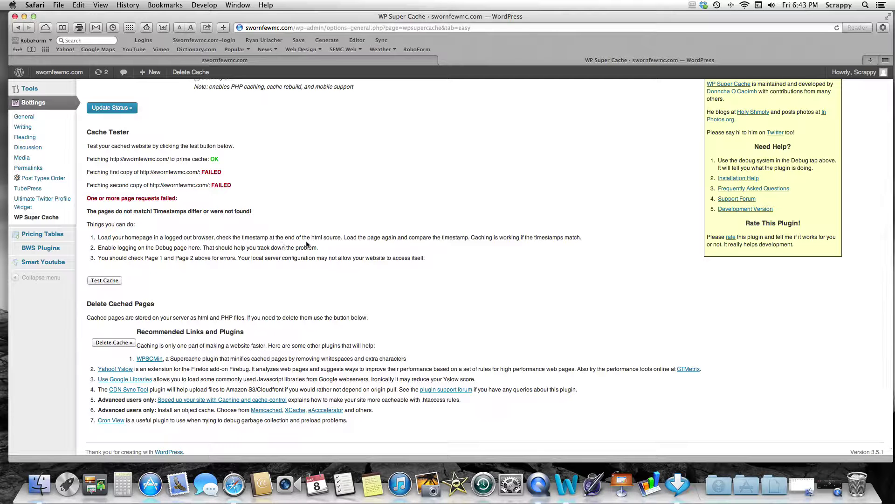
{"action": "scroll", "coordinate": [306, 244], "scroll_direction": "down", "scroll_amount": 2}
{"action": "scroll", "coordinate": [306, 243], "scroll_direction": "up", "scroll_amount": 5}
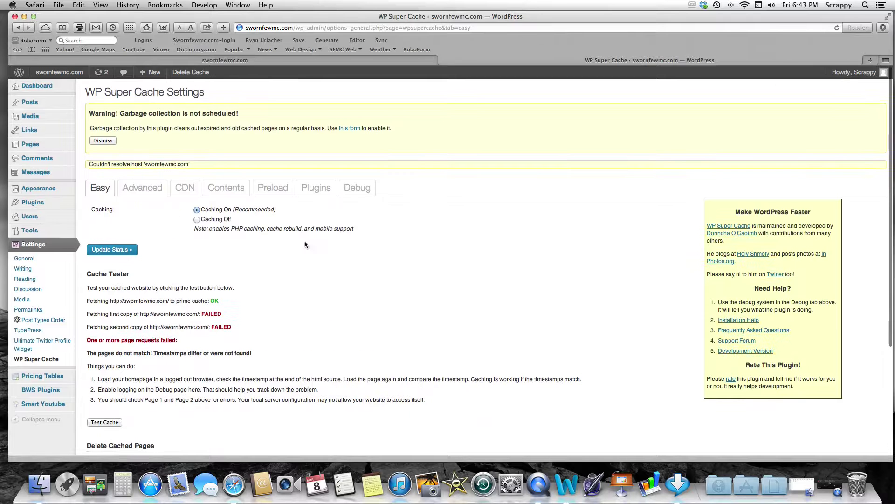
Step: Set the Advanced settings to serve cache files via PHP, save, and return to the Easy tab
{"action": "left_click", "coordinate": [138, 189]}
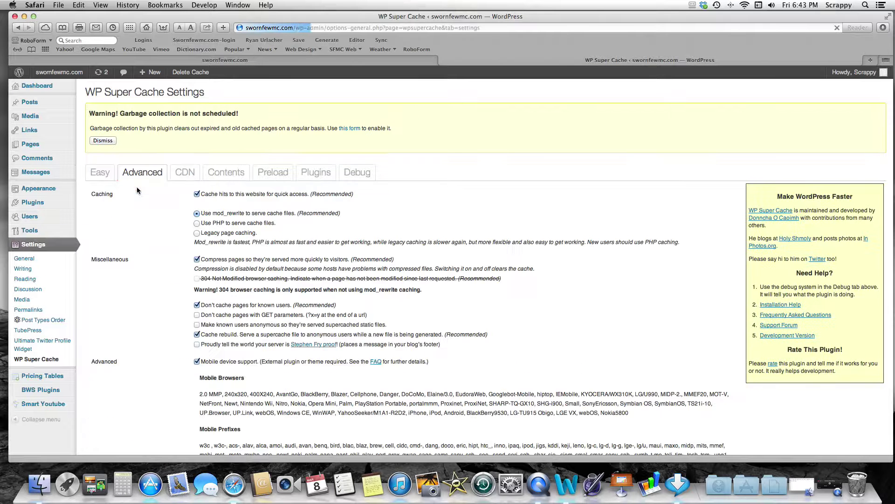
{"action": "left_click", "coordinate": [197, 222]}
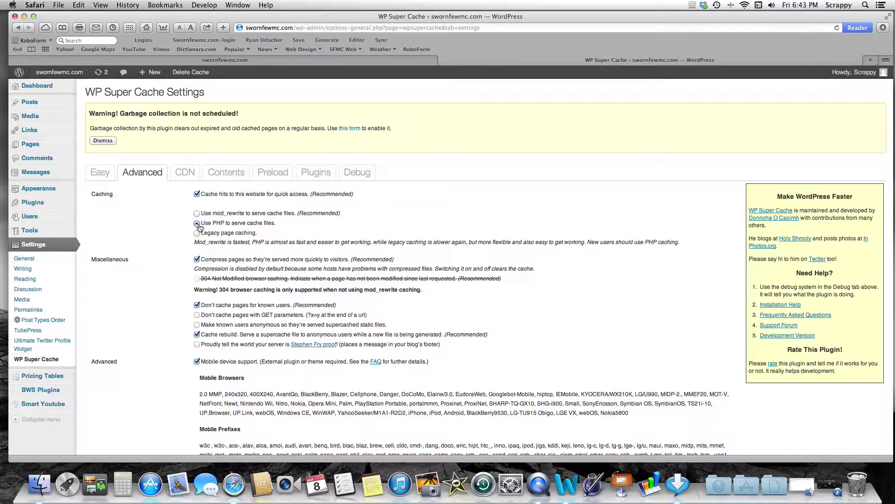
{"action": "scroll", "coordinate": [166, 242], "scroll_direction": "down", "scroll_amount": 1}
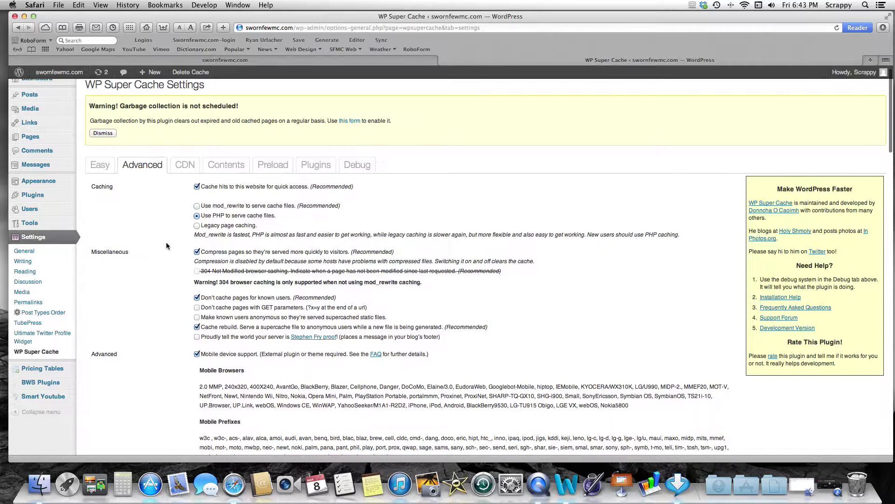
{"action": "scroll", "coordinate": [166, 242], "scroll_direction": "down", "scroll_amount": 10}
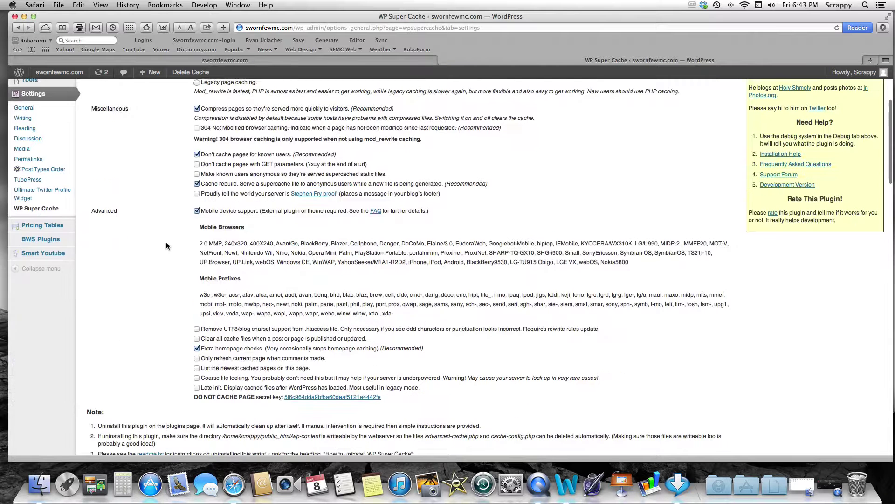
{"action": "scroll", "coordinate": [166, 241], "scroll_direction": "up", "scroll_amount": 12}
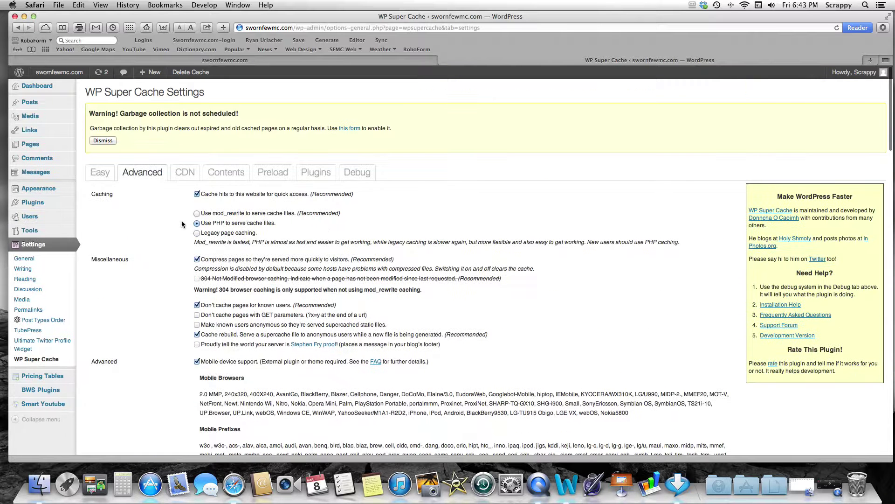
{"action": "scroll", "coordinate": [184, 242], "scroll_direction": "down", "scroll_amount": 10}
{"action": "scroll", "coordinate": [184, 244], "scroll_direction": "down", "scroll_amount": 5}
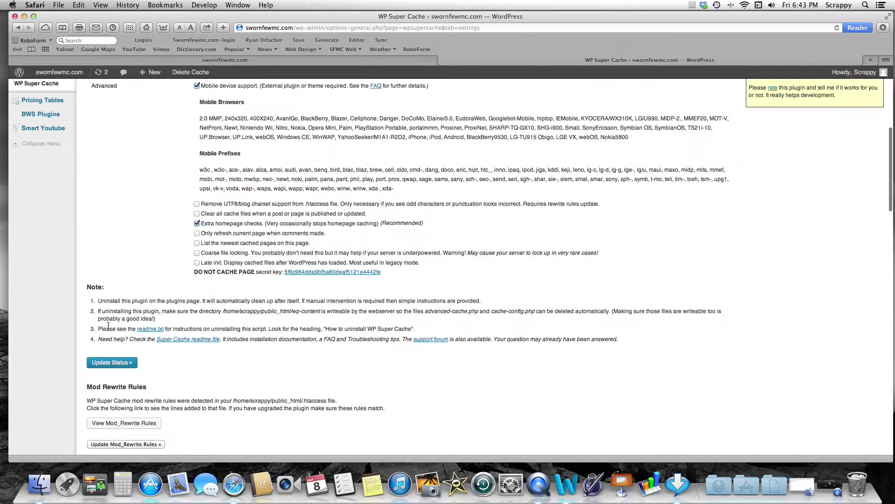
{"action": "left_click", "coordinate": [113, 364]}
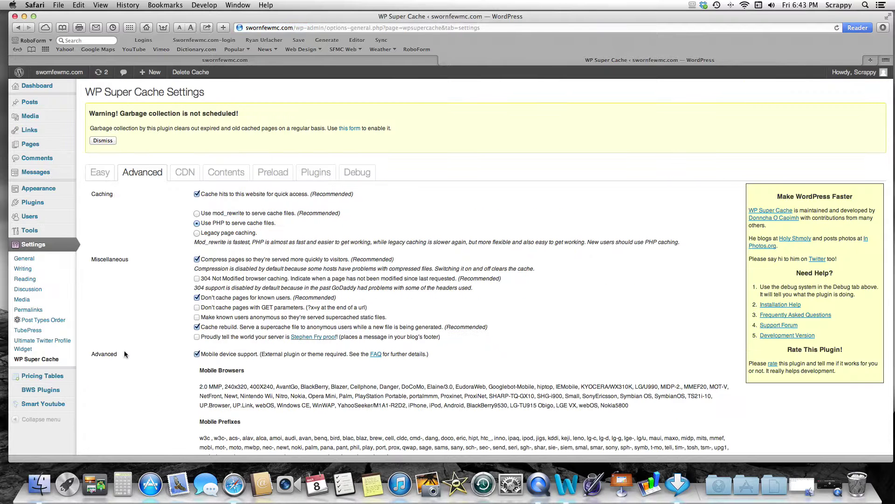
{"action": "left_click", "coordinate": [100, 176]}
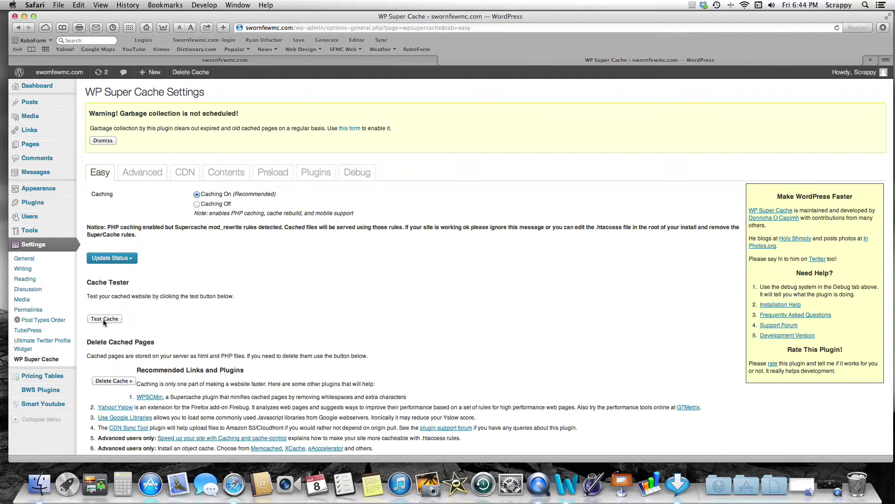
Step: Run Test Cache with PHP serving, then go back to the Advanced tab
{"action": "left_click", "coordinate": [104, 320]}
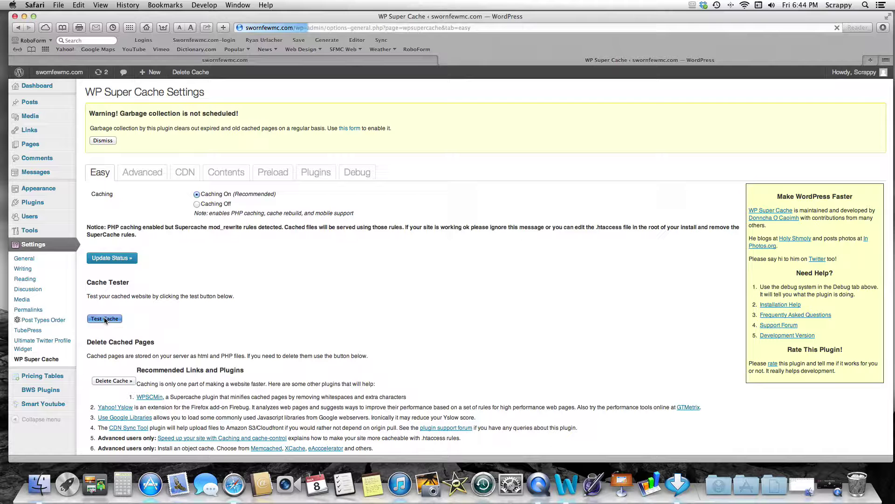
{"action": "left_click", "coordinate": [142, 173]}
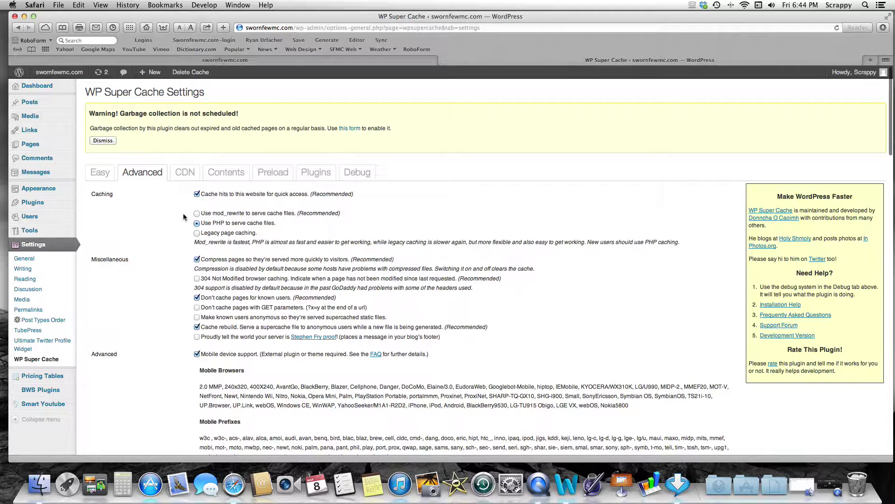
Step: Enable '304 Not Modified browser caching' and save it with Update Status
{"action": "scroll", "coordinate": [176, 218], "scroll_direction": "down", "scroll_amount": 1}
{"action": "scroll", "coordinate": [128, 213], "scroll_direction": "down", "scroll_amount": 1}
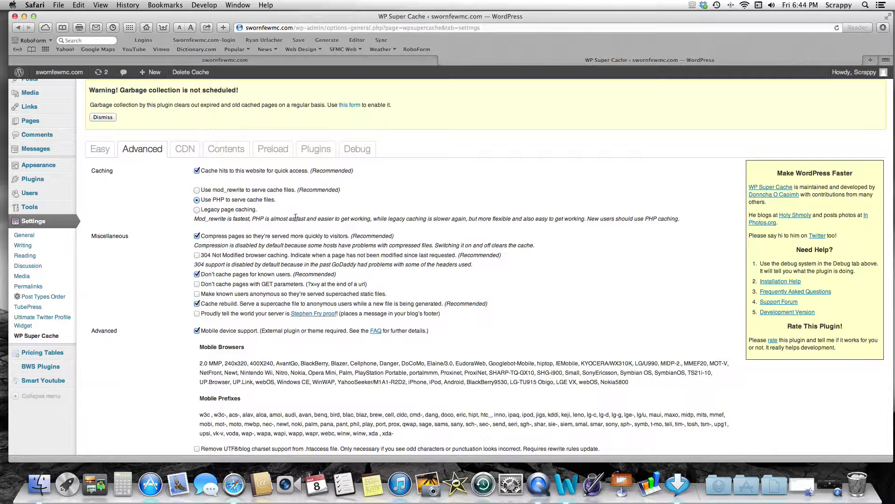
{"action": "scroll", "coordinate": [295, 217], "scroll_direction": "down", "scroll_amount": 3}
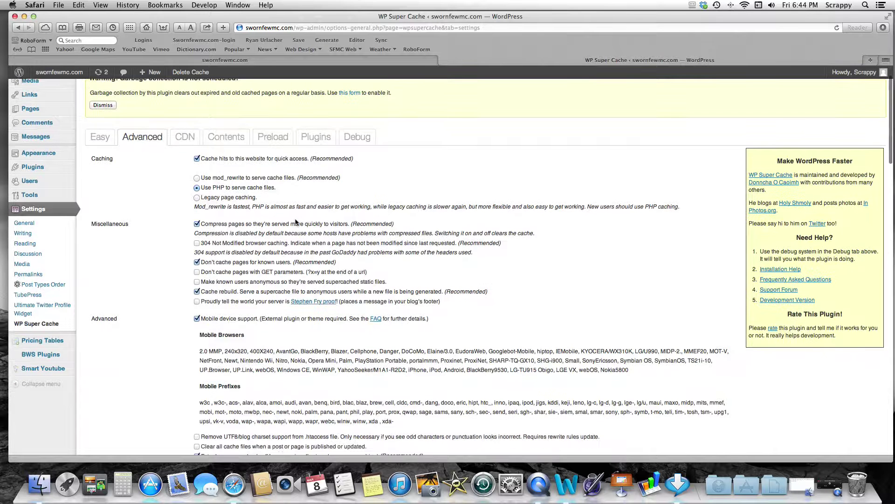
{"action": "scroll", "coordinate": [297, 222], "scroll_direction": "down", "scroll_amount": 2}
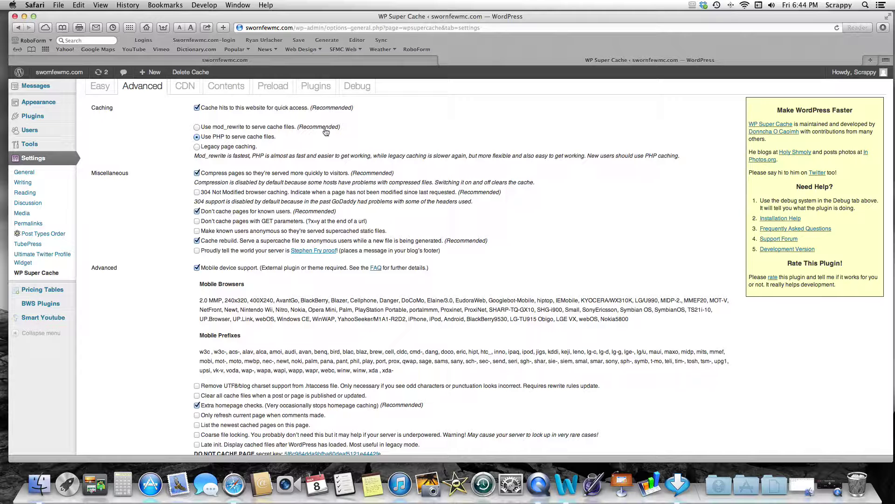
{"action": "left_click", "coordinate": [197, 192]}
{"action": "scroll", "coordinate": [149, 216], "scroll_direction": "down", "scroll_amount": 5}
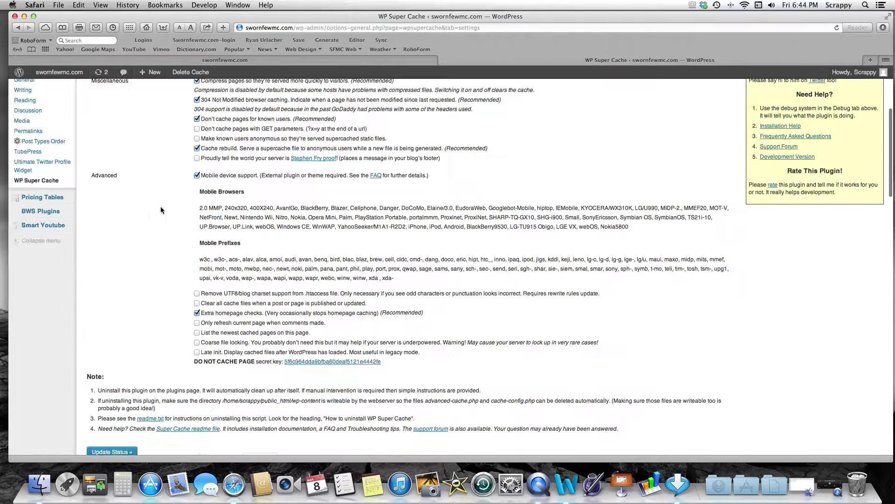
{"action": "left_click", "coordinate": [109, 362]}
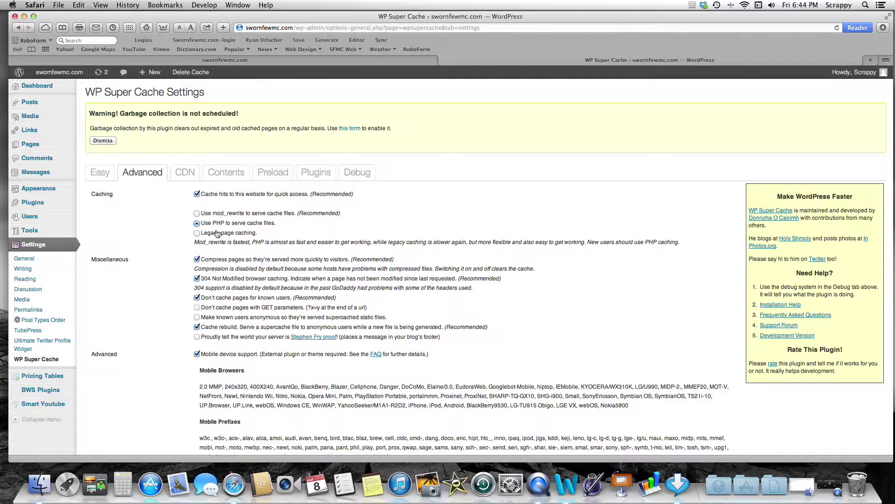
Step: Look over the saved caching status, then return to the Easy tab's cache tester
{"action": "scroll", "coordinate": [337, 232], "scroll_direction": "down", "scroll_amount": 1}
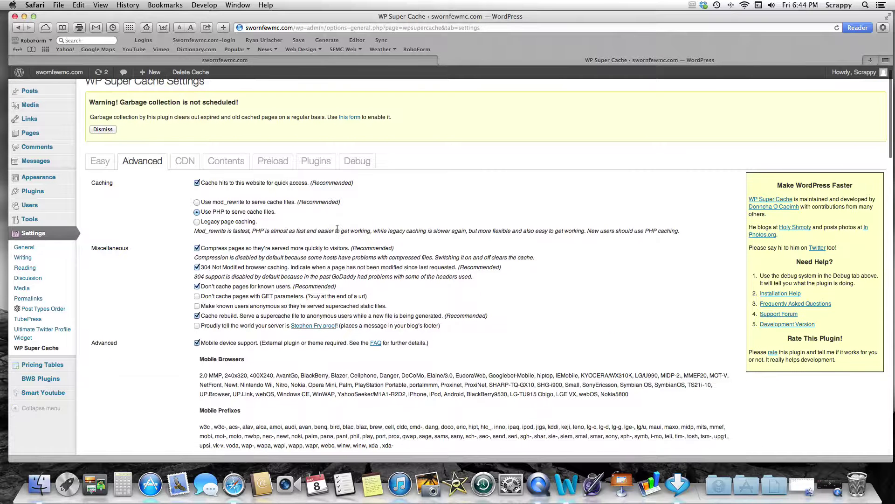
{"action": "scroll", "coordinate": [337, 228], "scroll_direction": "down", "scroll_amount": 2}
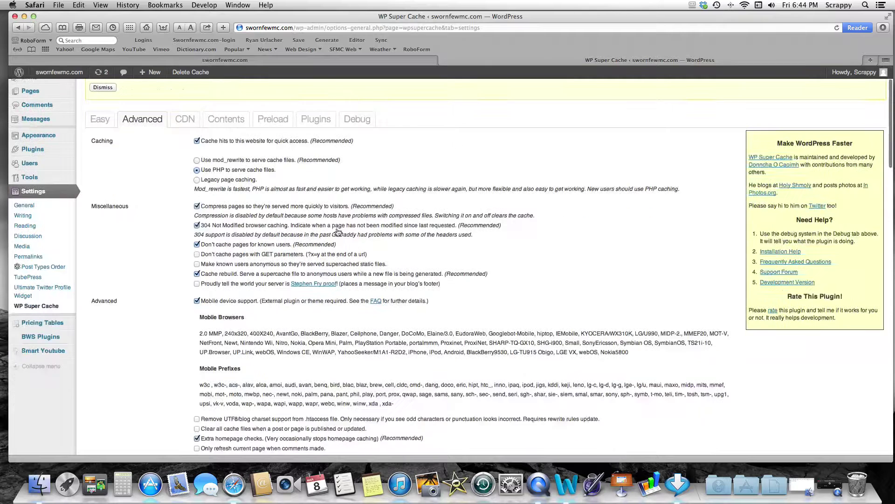
{"action": "scroll", "coordinate": [337, 228], "scroll_direction": "down", "scroll_amount": 2}
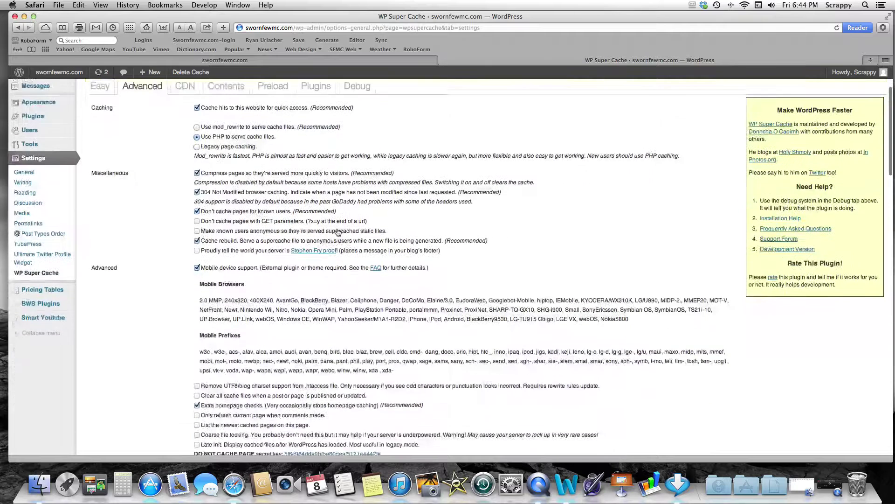
{"action": "scroll", "coordinate": [336, 228], "scroll_direction": "down", "scroll_amount": 3}
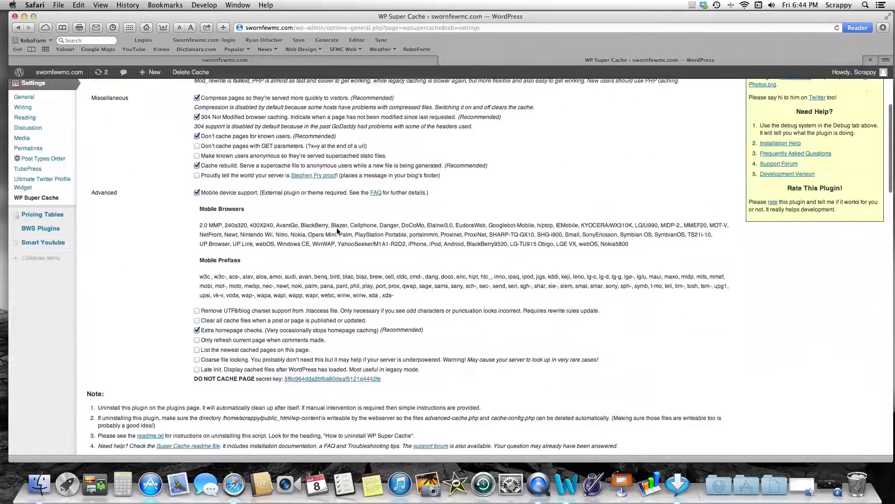
{"action": "scroll", "coordinate": [337, 229], "scroll_direction": "down", "scroll_amount": 2}
{"action": "scroll", "coordinate": [337, 229], "scroll_direction": "up", "scroll_amount": 10}
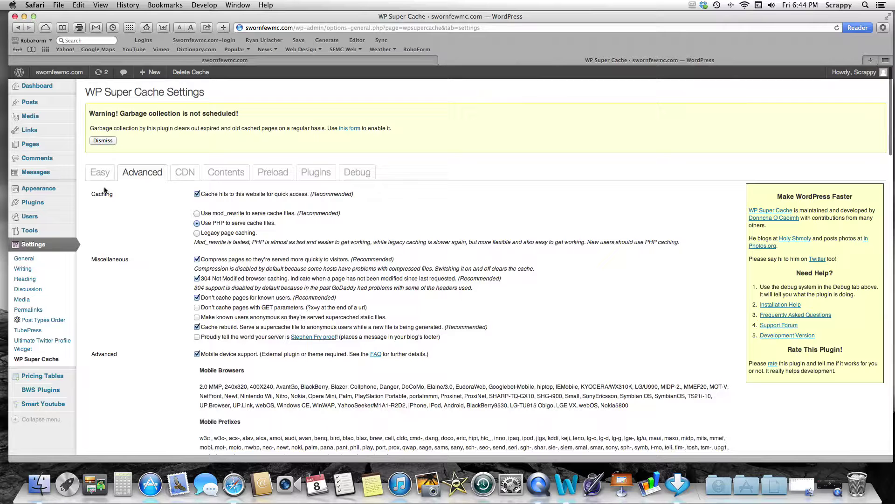
{"action": "left_click", "coordinate": [104, 181]}
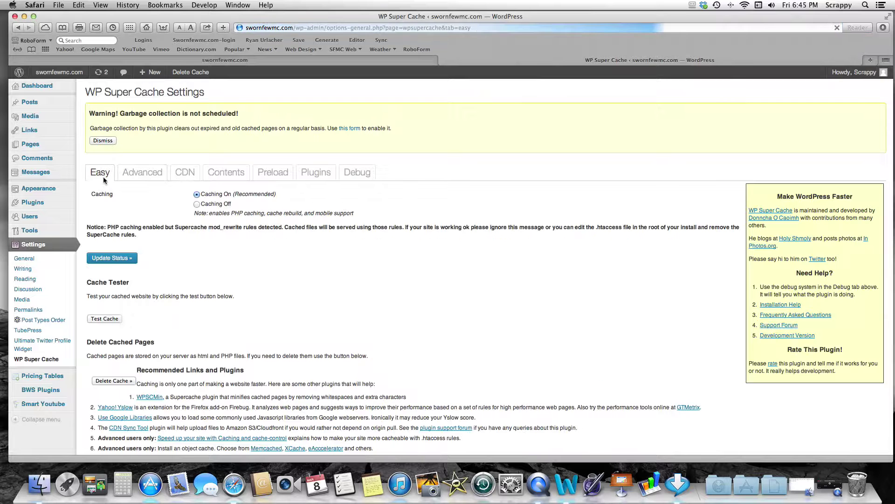
Step: Rerun Test Cache to confirm the page timestamps match, then revisit the Advanced tab
{"action": "left_click", "coordinate": [106, 319]}
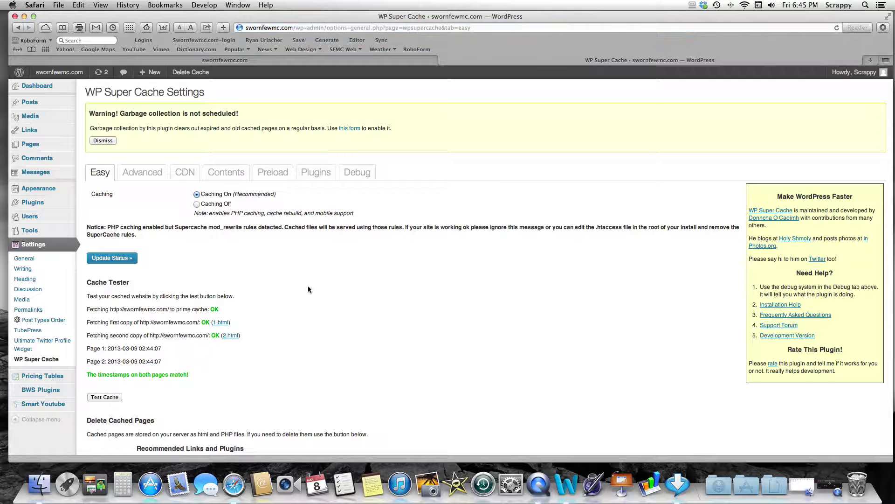
{"action": "left_click", "coordinate": [160, 172]}
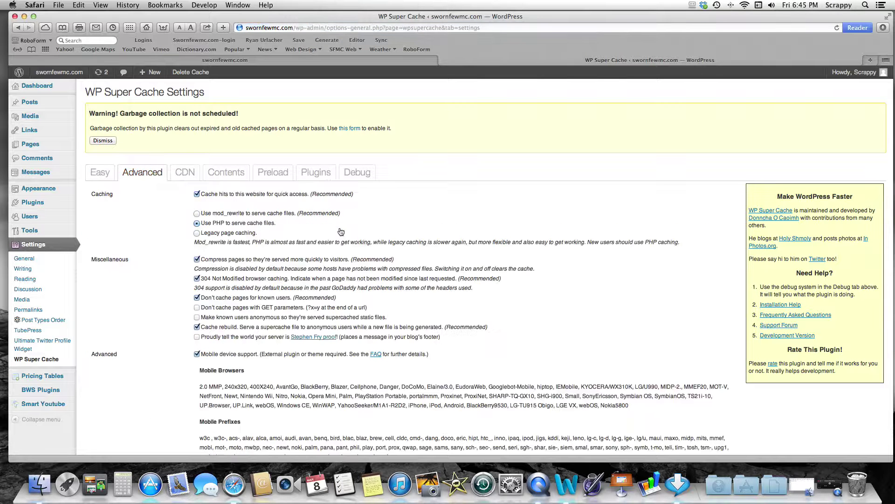
Step: Review the Advanced options showing PHP serving and 304 caching, then switch to QuickTime Player
{"action": "scroll", "coordinate": [319, 247], "scroll_direction": "down", "scroll_amount": 2}
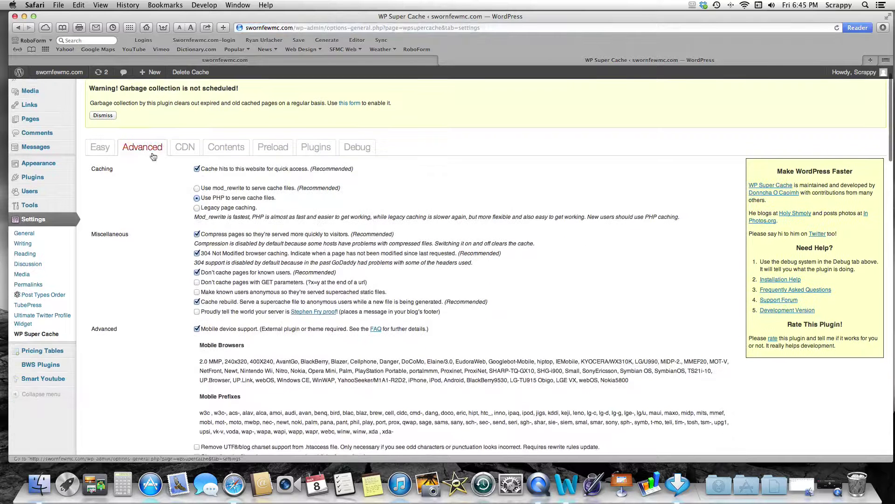
{"action": "scroll", "coordinate": [152, 196], "scroll_direction": "down", "scroll_amount": 5}
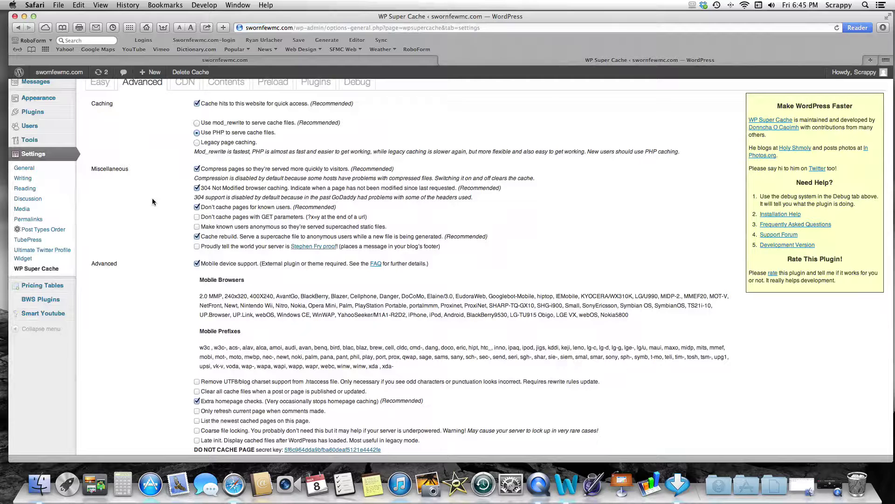
{"action": "scroll", "coordinate": [152, 201], "scroll_direction": "up", "scroll_amount": 2}
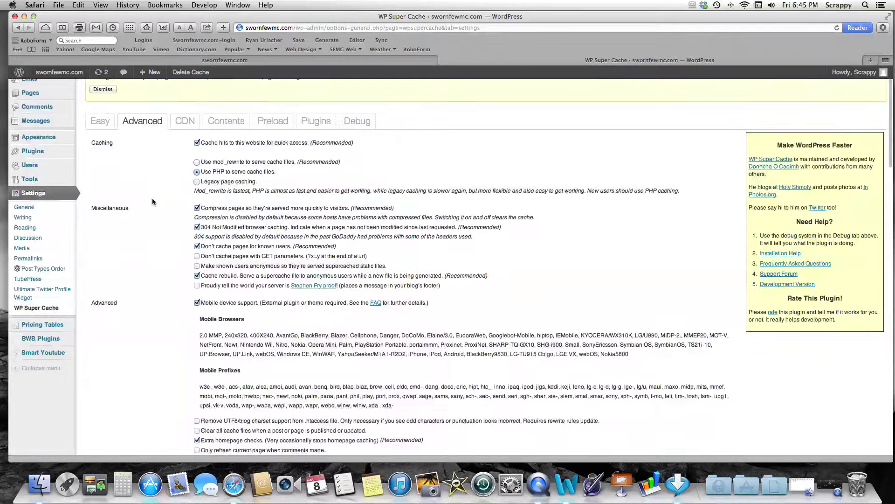
{"action": "scroll", "coordinate": [153, 202], "scroll_direction": "down", "scroll_amount": 1}
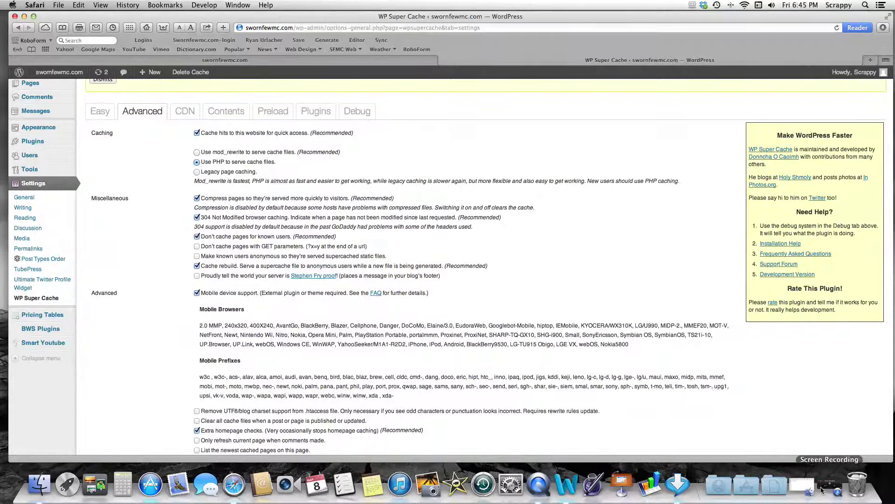
{"action": "key", "text": "super+ctrl+Escape"}
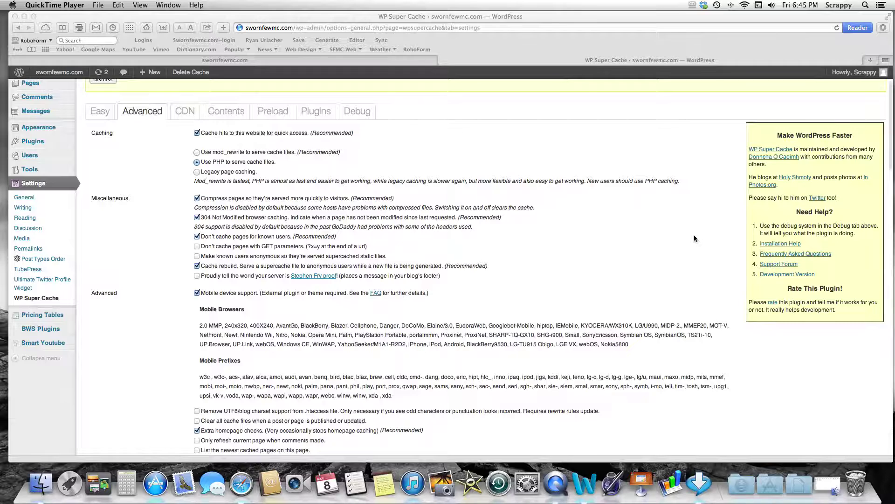